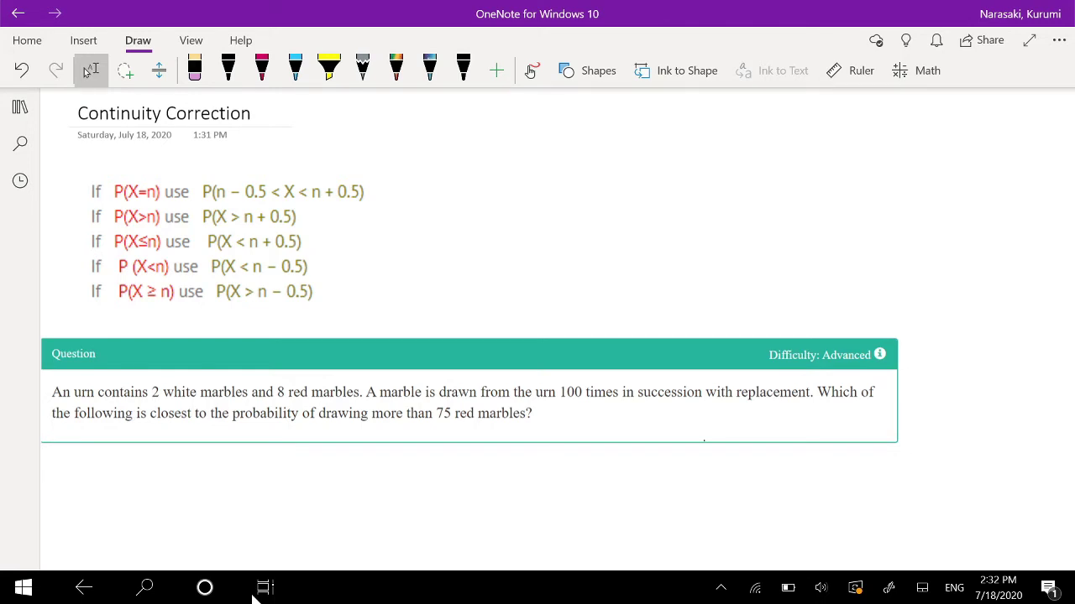
scroll(496, 270, up, 1)
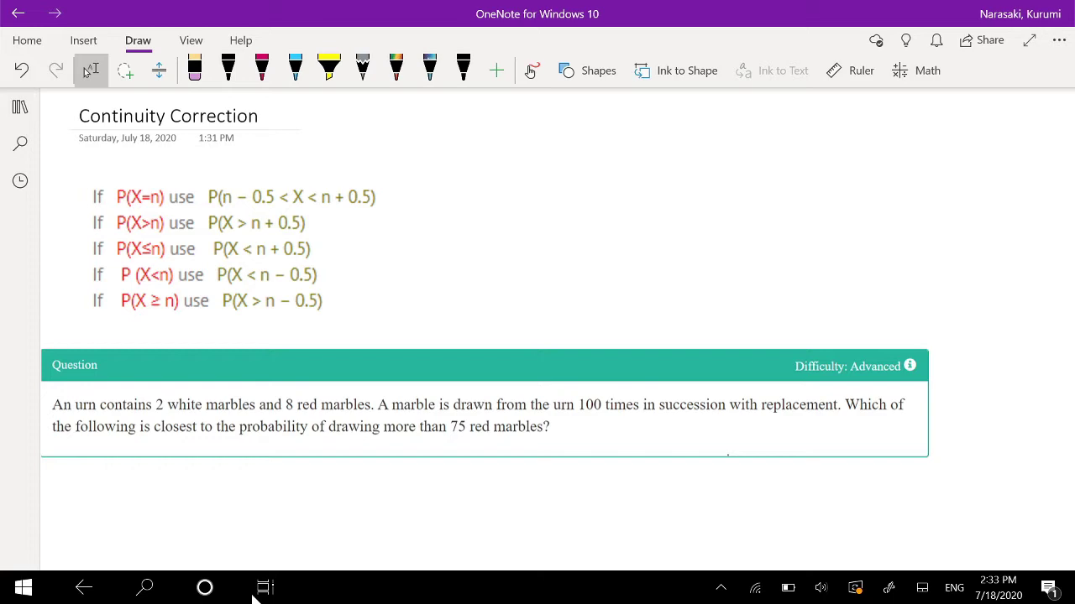
click(228, 71)
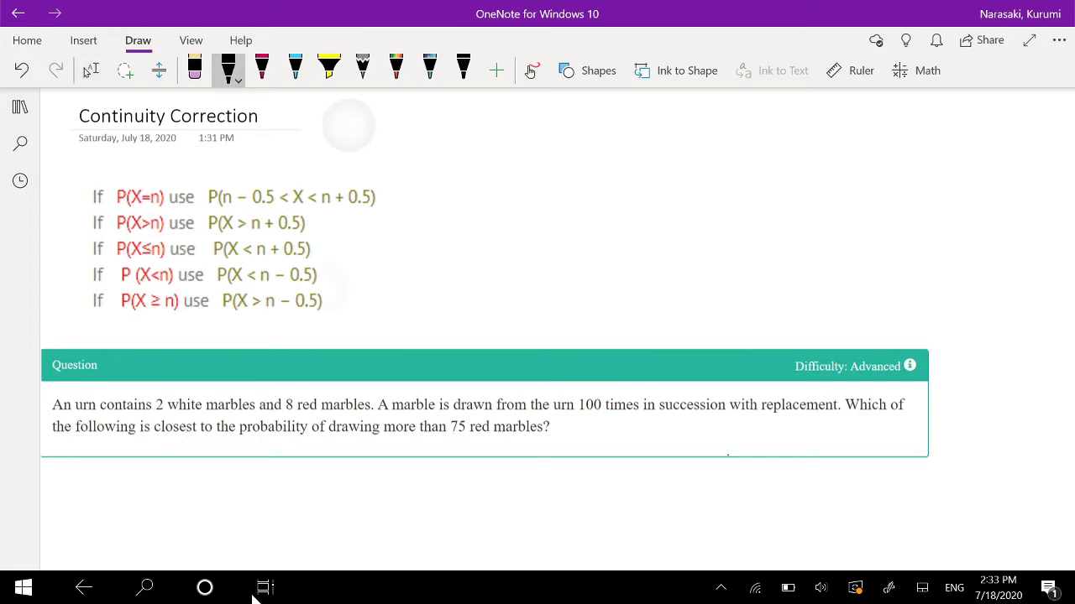
scroll(349, 125, up, 1)
scroll(378, 218, down, 1)
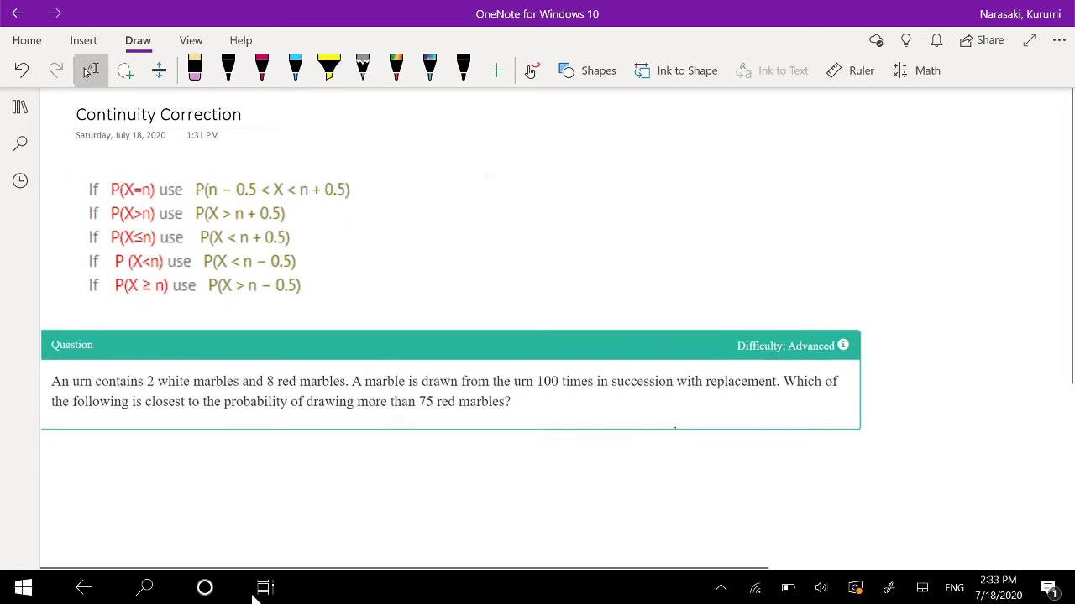
scroll(537, 208, up, 1)
scroll(537, 328, down, 1)
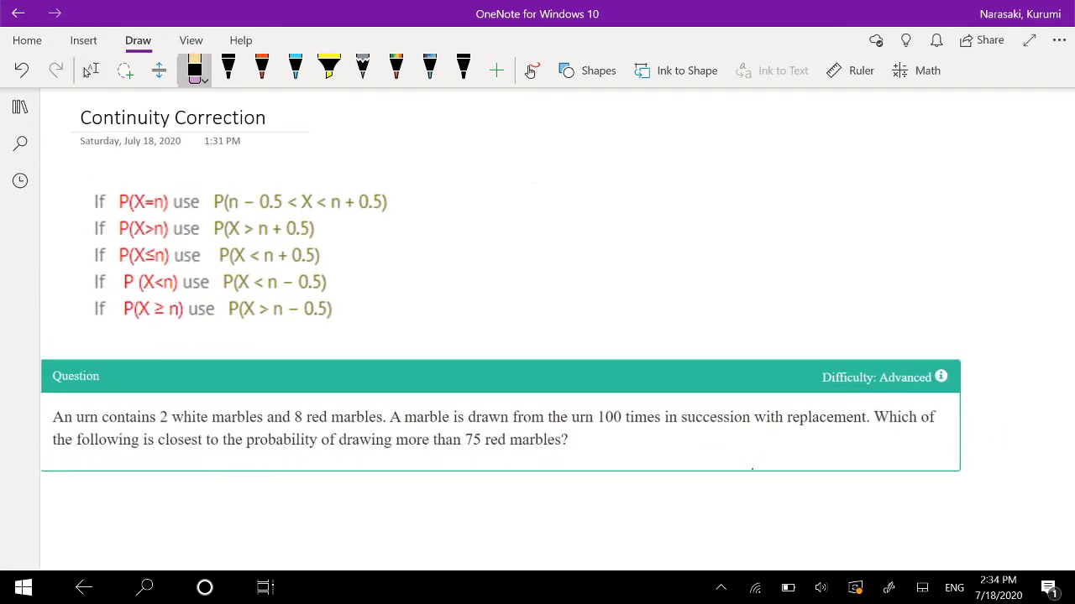
- Draw a rising S-shaped curve in black ink beside the list of continuity correction rules
click(227, 70)
scroll(407, 284, down, 1)
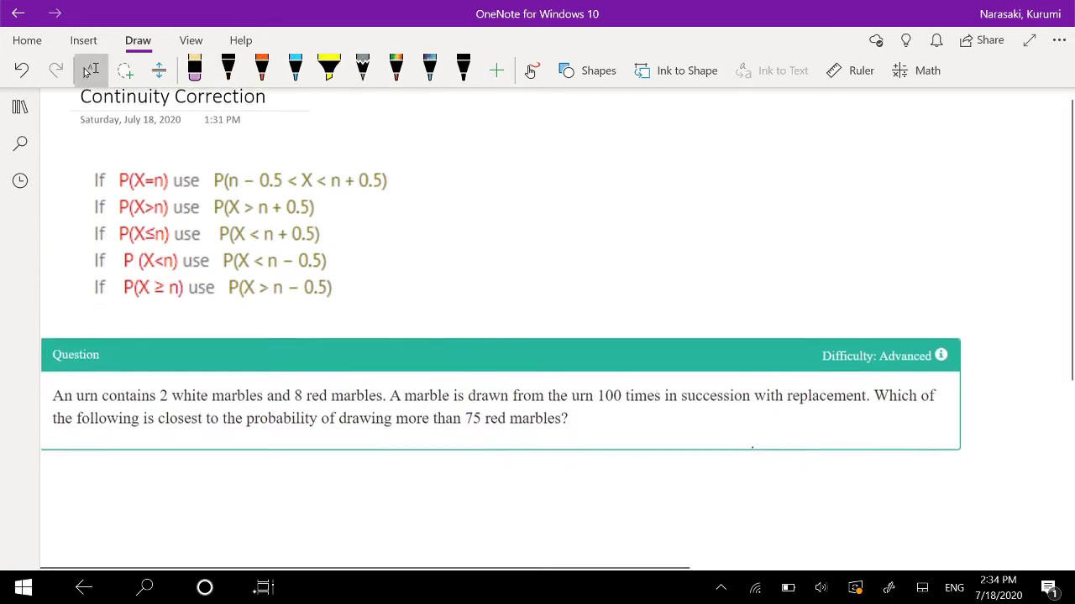
mouse_move(407, 284)
mouse_down()
mouse_move(557, 149)
mouse_move(585, 136)
mouse_up()
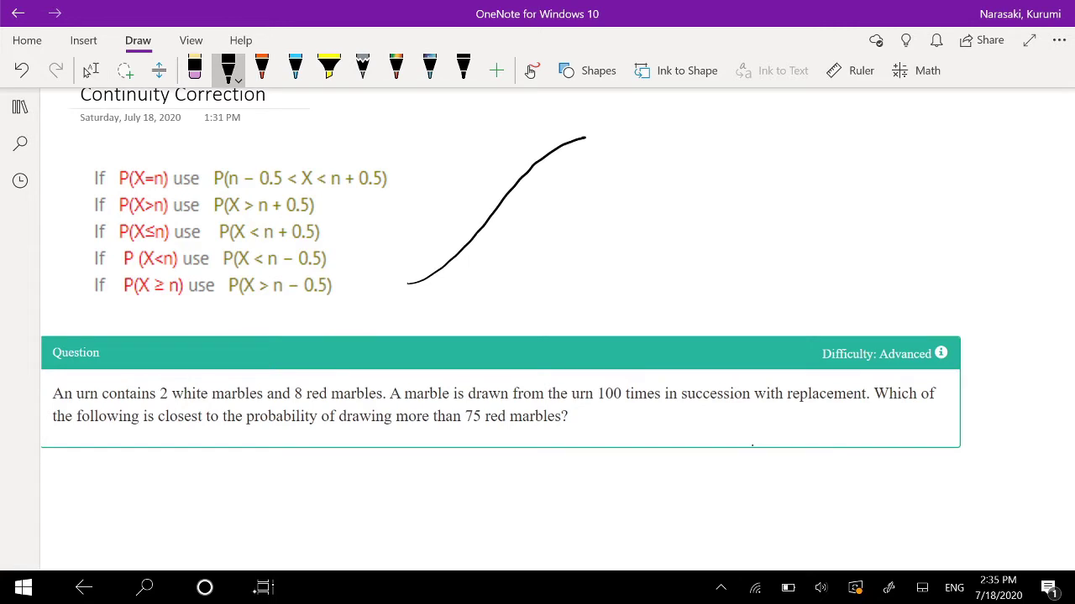
- Draw three adjoining bars of increasing height along the curve in black and write 5 beneath the tallest one
scroll(585, 138, up, 1)
scroll(538, 330, down, 1)
click(91, 71)
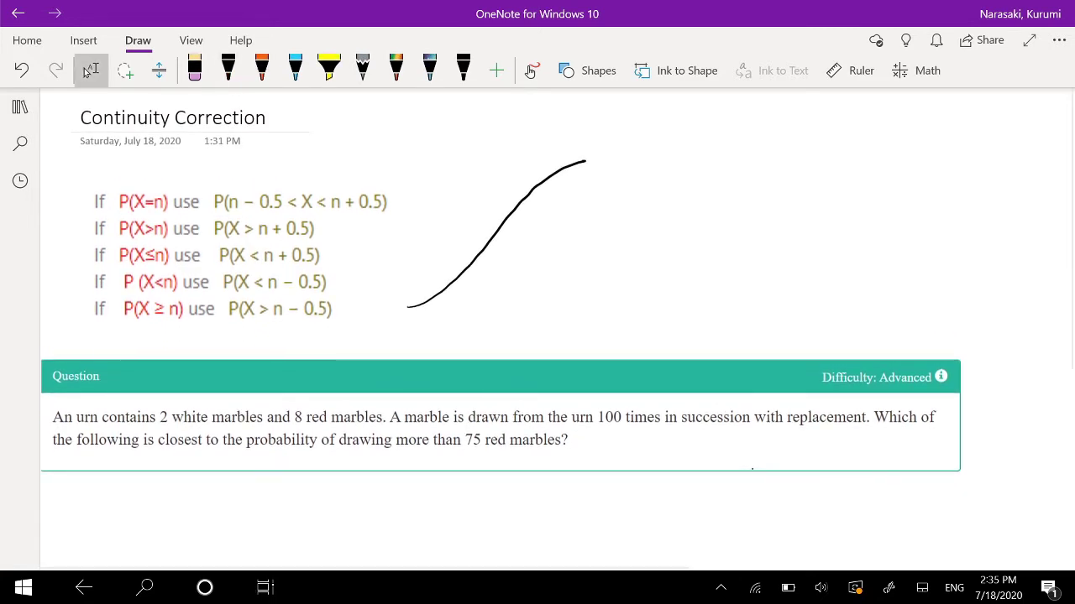
click(227, 71)
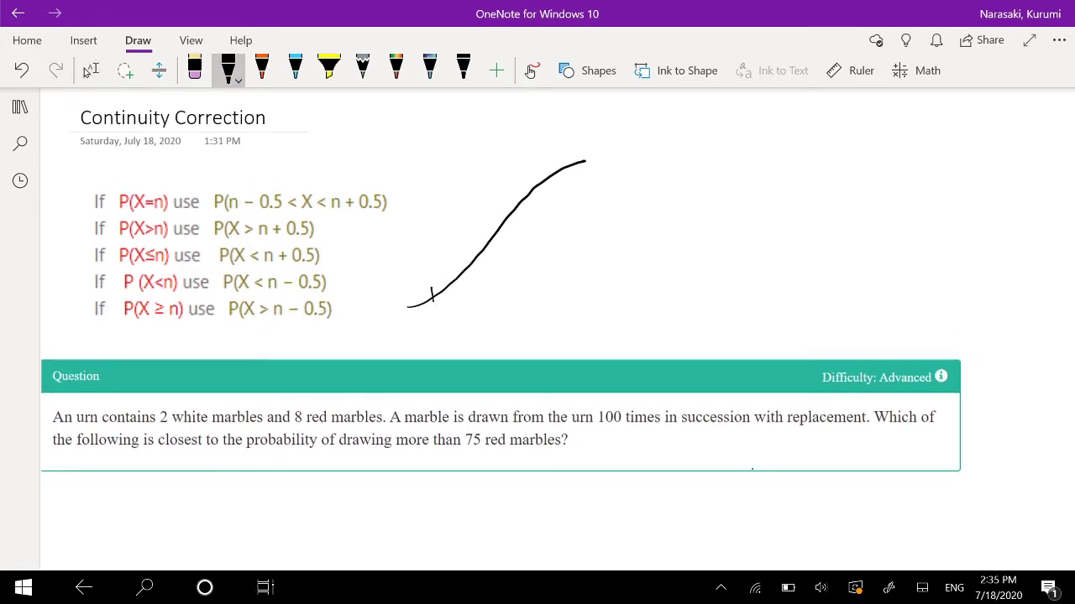
mouse_move(431, 299)
mouse_down()
mouse_move(459, 300)
mouse_move(499, 243)
mouse_move(505, 294)
mouse_up()
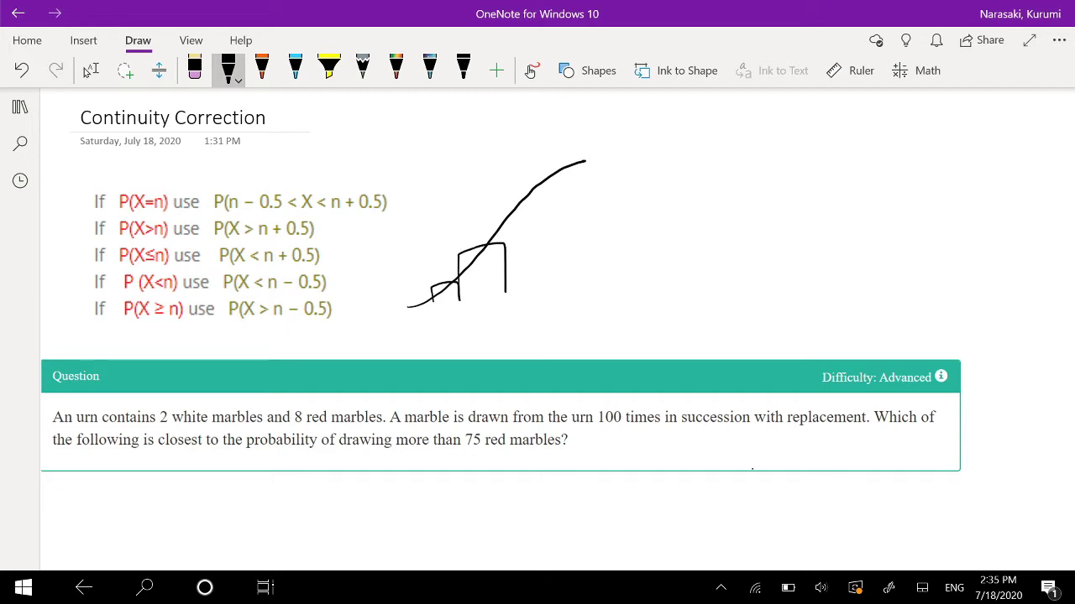
mouse_move(502, 243)
mouse_down()
mouse_move(501, 207)
mouse_move(539, 194)
mouse_move(554, 296)
mouse_up()
mouse_move(524, 328)
mouse_down()
mouse_move(541, 324)
mouse_move(531, 333)
mouse_up()
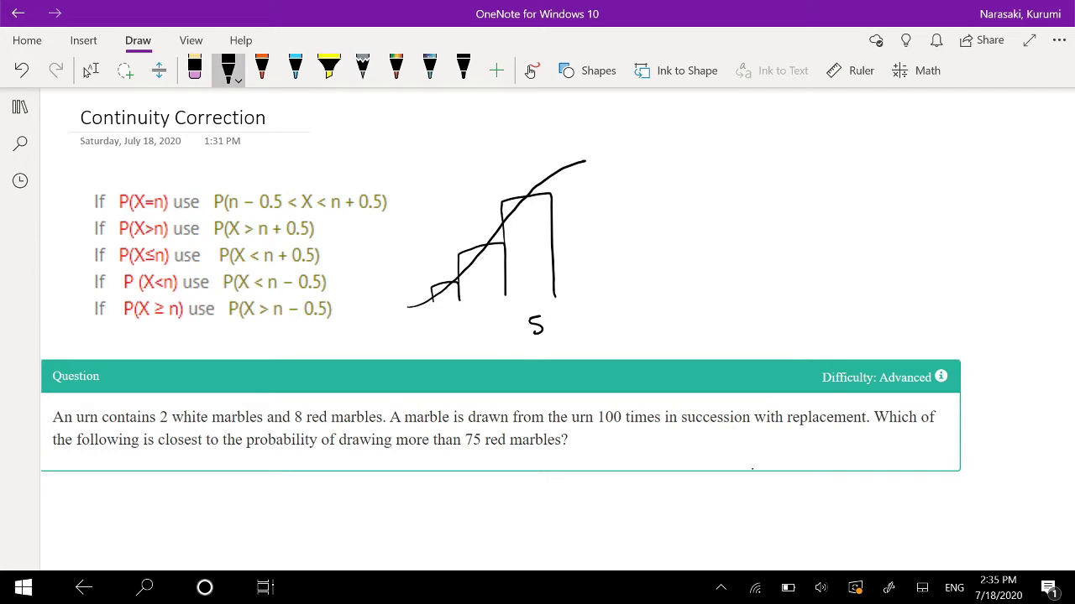
- Hatch the bar labelled 5 with black diagonal lines
drag(534, 201, 509, 265)
mouse_move(544, 230)
mouse_down()
mouse_move(509, 277)
mouse_move(517, 289)
mouse_up()
drag(544, 270, 524, 296)
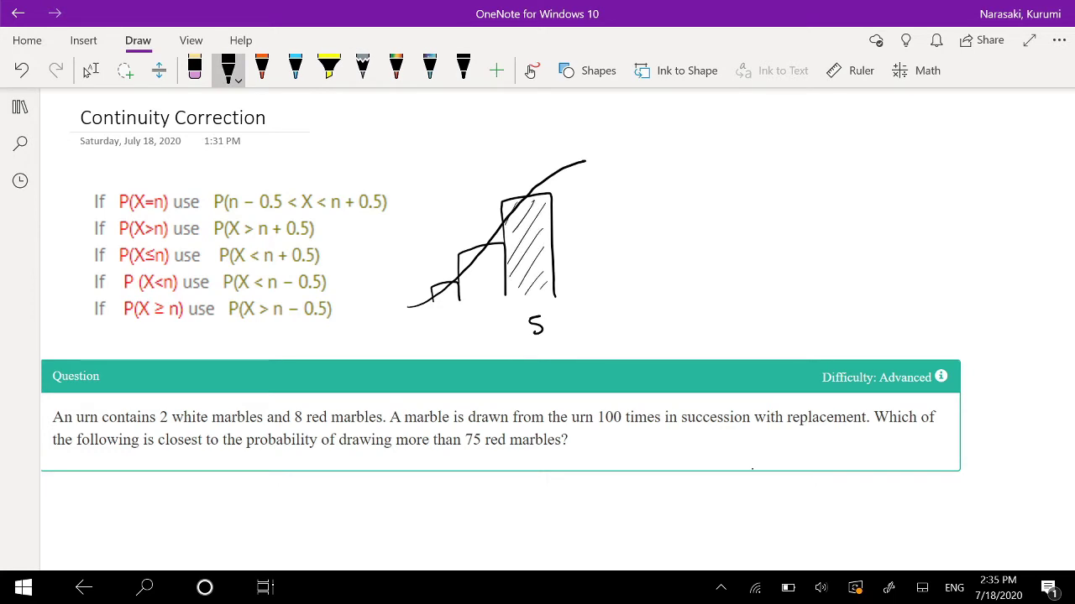
- Write P(X<5) in black below the bar label 5
drag(502, 342, 503, 349)
mouse_move(520, 341)
mouse_down()
mouse_move(518, 356)
mouse_move(536, 354)
mouse_up()
mouse_move(536, 343)
mouse_down()
mouse_move(525, 354)
mouse_move(567, 356)
mouse_up()
- Erase the diagonal hatching inside the bar labelled 5
click(194, 67)
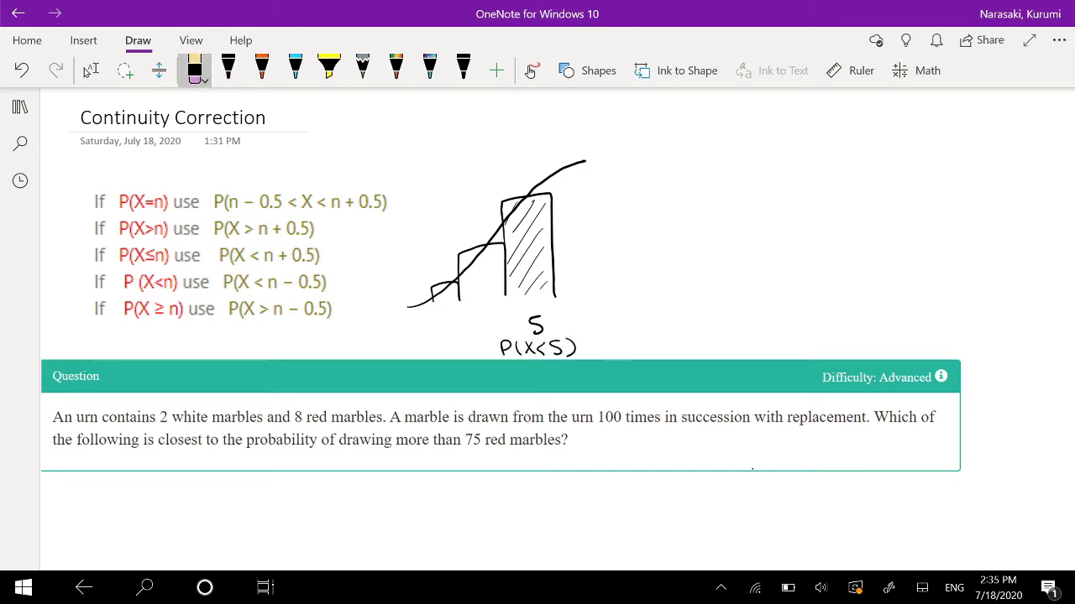
mouse_move(538, 290)
mouse_down()
mouse_move(514, 210)
mouse_move(529, 229)
mouse_up()
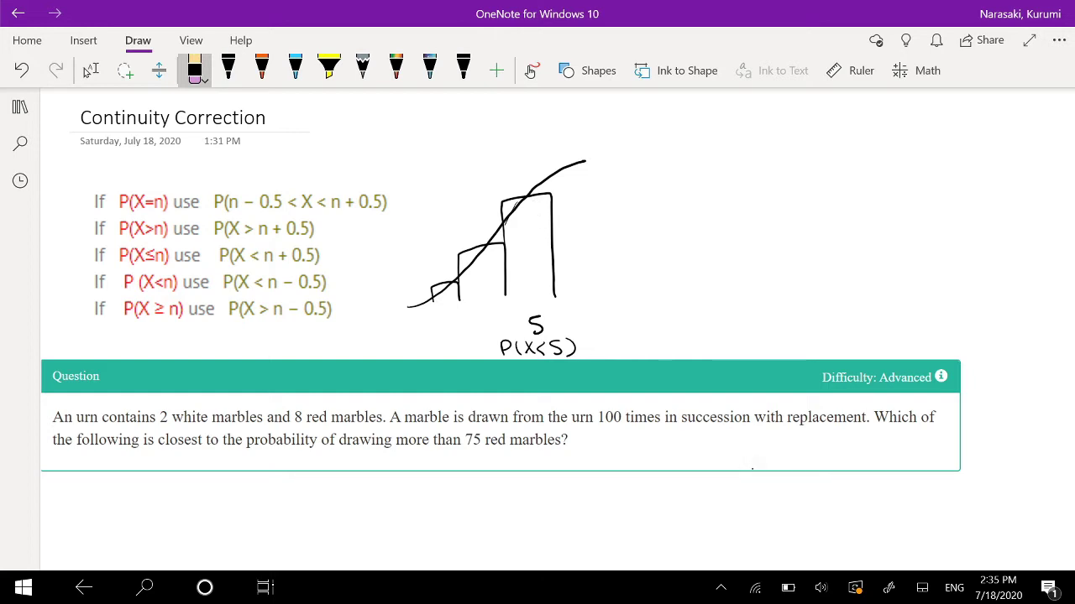
- Hatch the two shorter bars with black diagonal lines
click(228, 68)
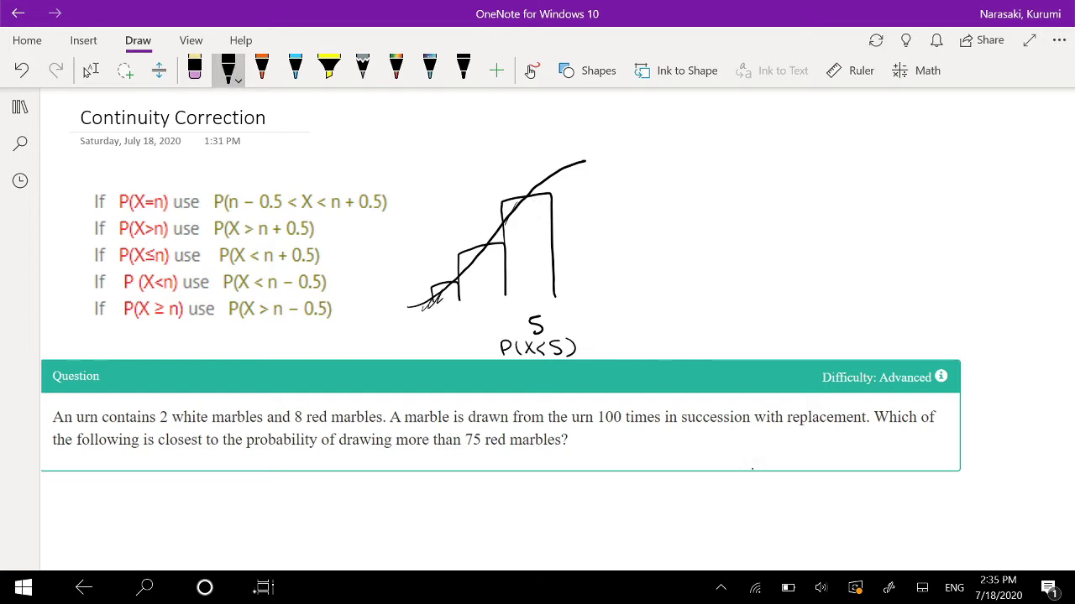
drag(475, 259, 460, 287)
drag(490, 246, 470, 292)
drag(502, 257, 482, 297)
drag(502, 280, 490, 299)
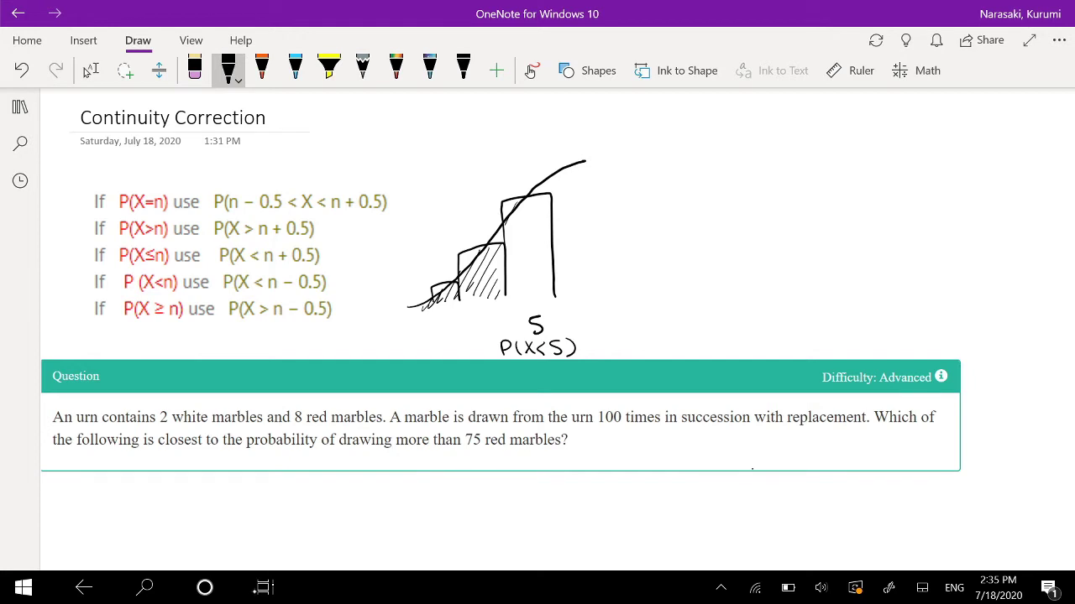
- Add an equals sign after P(X<5) and mark the first half of bar 5 with a light blue centre line and bracket
click(794, 580)
drag(583, 343, 592, 350)
click(294, 68)
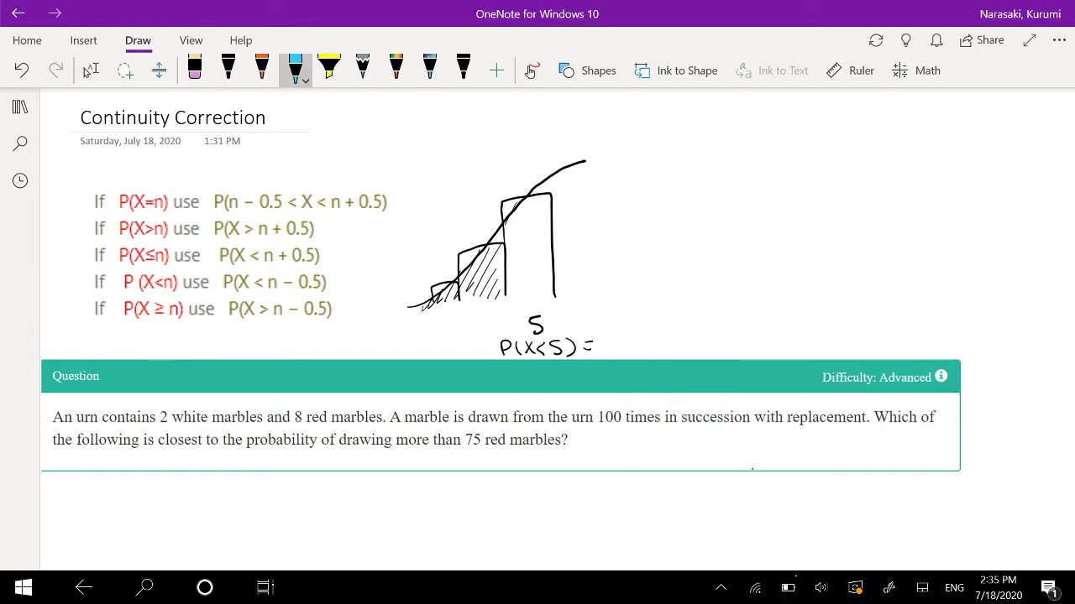
mouse_move(524, 208)
mouse_down()
mouse_move(529, 294)
mouse_move(525, 173)
mouse_move(527, 188)
mouse_move(494, 186)
mouse_move(509, 175)
mouse_up()
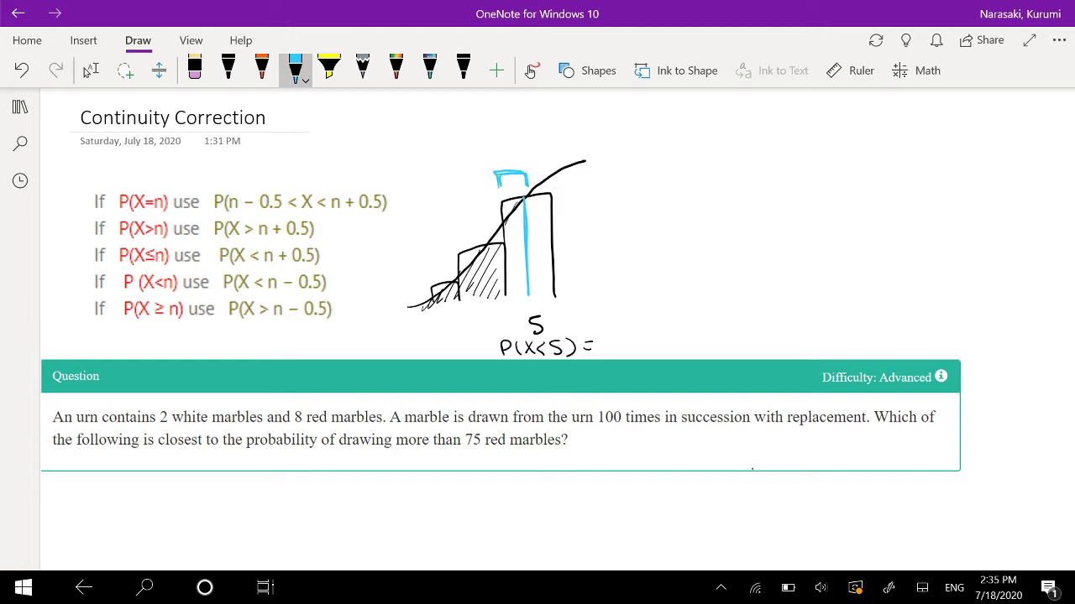
- Point a black arrow at the P(X < n − 0.5) rule and complete the equation with P(X<4.5)
click(228, 70)
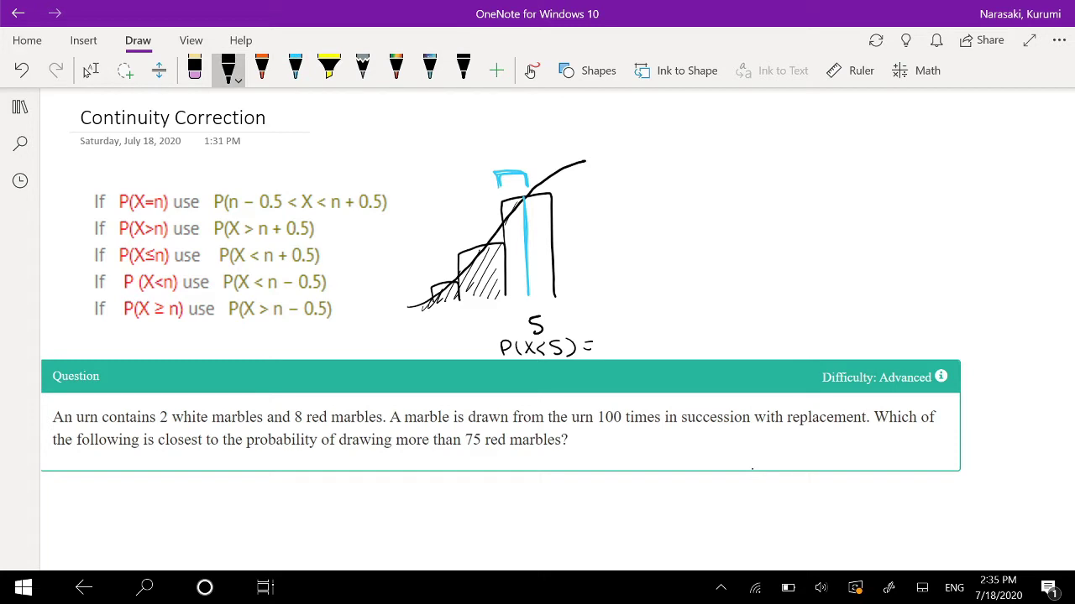
mouse_move(331, 278)
mouse_down()
mouse_move(355, 274)
mouse_move(332, 284)
mouse_up()
drag(605, 354, 700, 346)
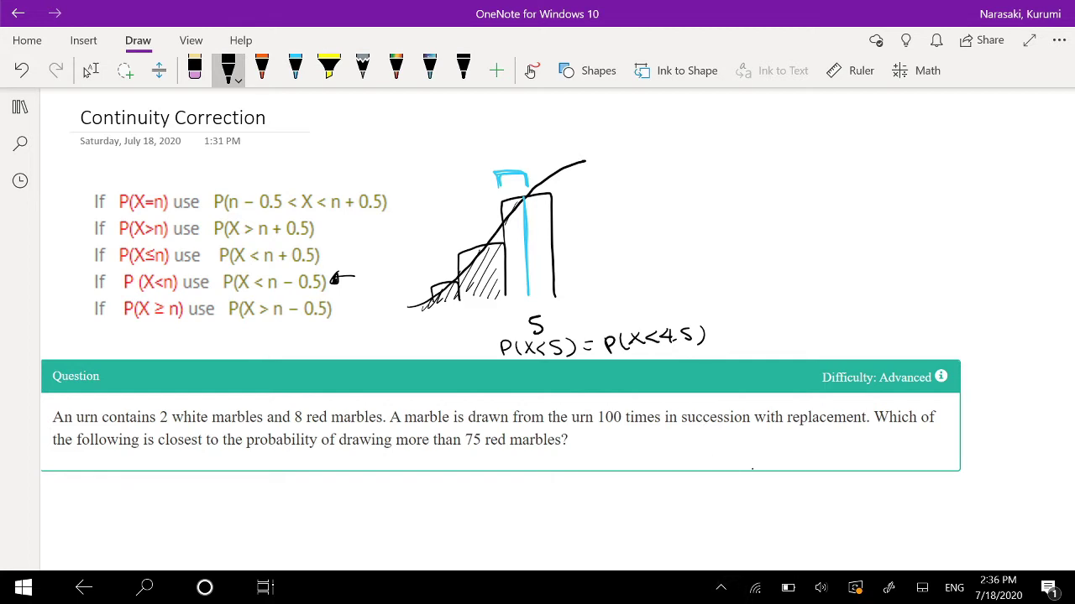
drag(507, 302, 525, 299)
click(329, 68)
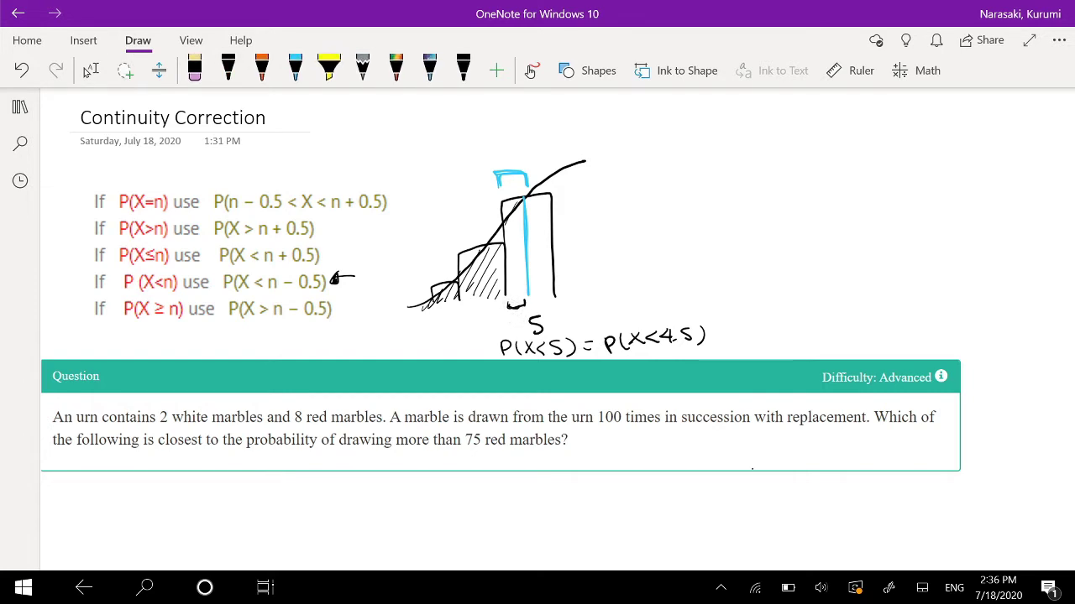
key(ctrl+z)
click(721, 587)
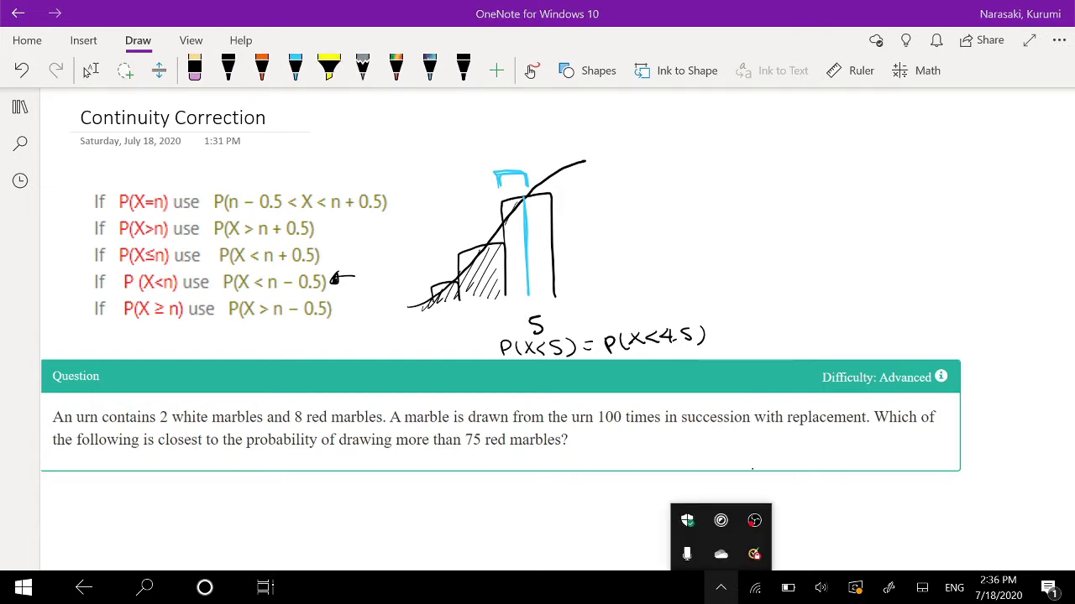
click(228, 70)
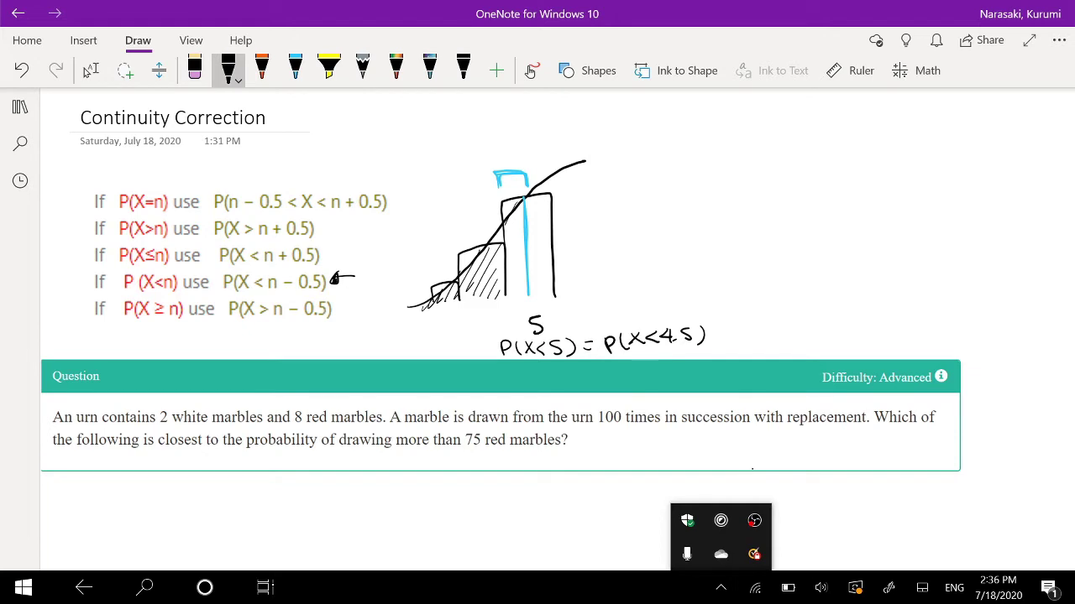
- Hatch the area of the two shorter bars with light blue diagonal lines
click(295, 71)
mouse_move(444, 290)
mouse_down()
mouse_move(436, 308)
mouse_move(445, 307)
mouse_up()
drag(472, 262, 454, 307)
drag(484, 251, 475, 289)
drag(501, 244, 480, 299)
drag(502, 262, 488, 296)
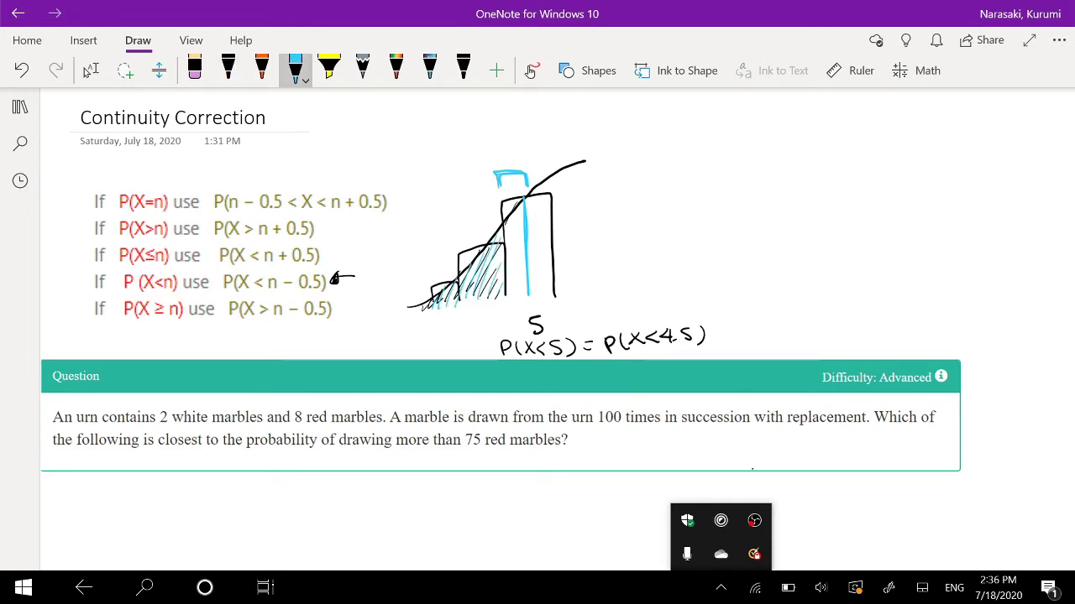
- Write P(X≤5) in black above the P(X<4.5) expression
click(261, 70)
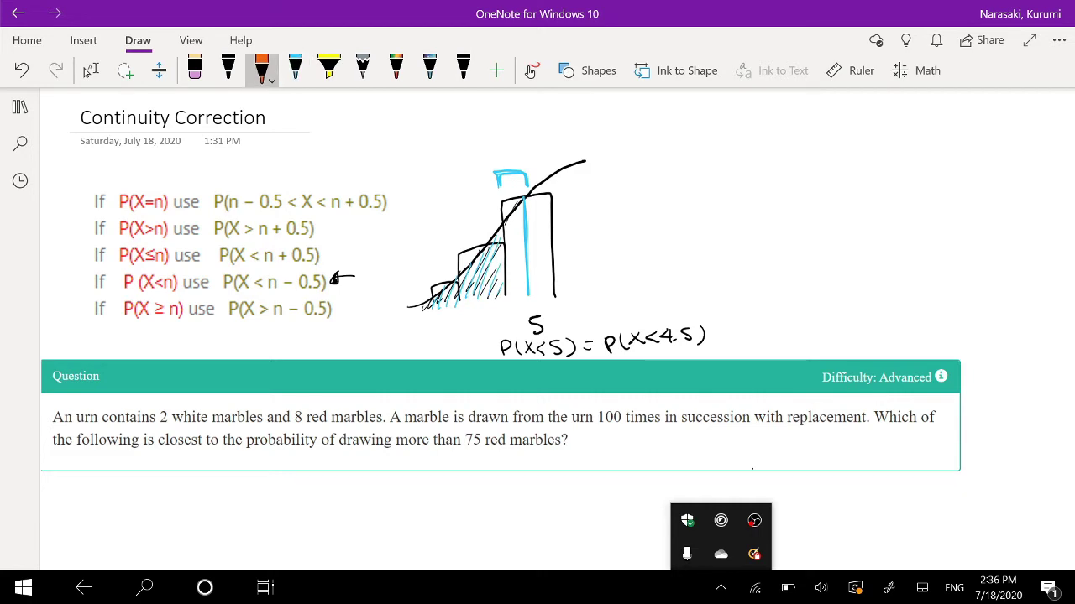
click(228, 71)
drag(595, 298, 604, 310)
mouse_move(613, 297)
mouse_down()
mouse_move(623, 309)
mouse_move(614, 309)
mouse_move(648, 303)
mouse_up()
drag(652, 292, 648, 302)
drag(663, 288, 664, 306)
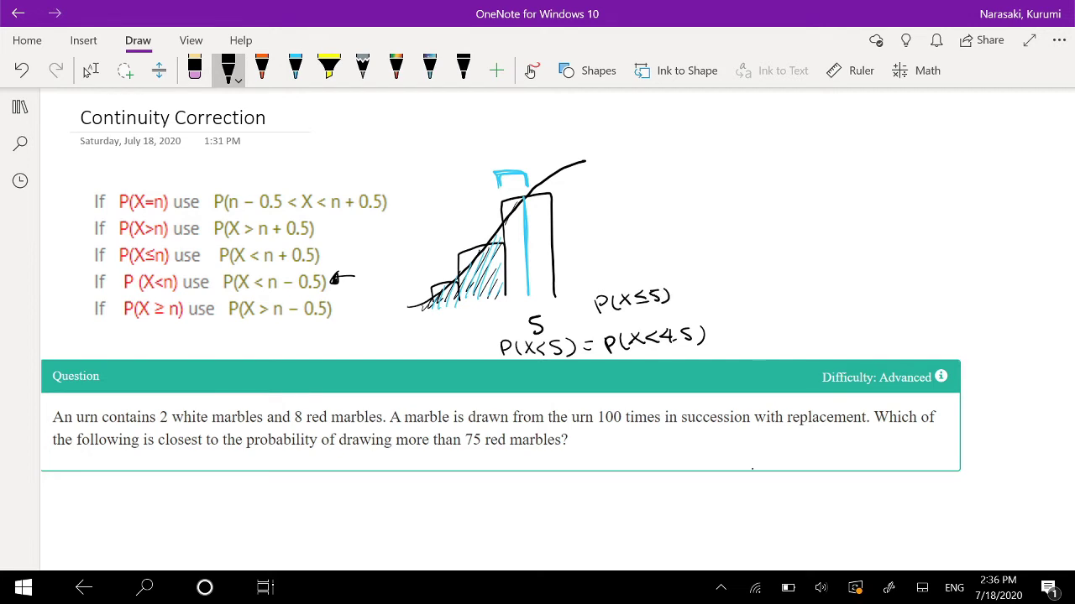
click(721, 587)
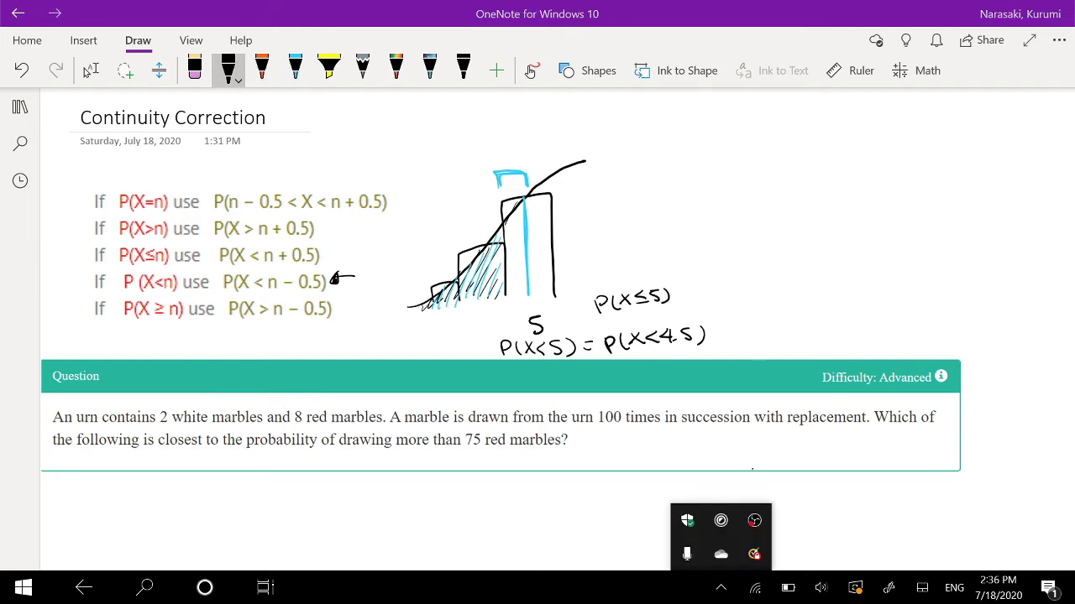
click(262, 70)
right_click(767, 436)
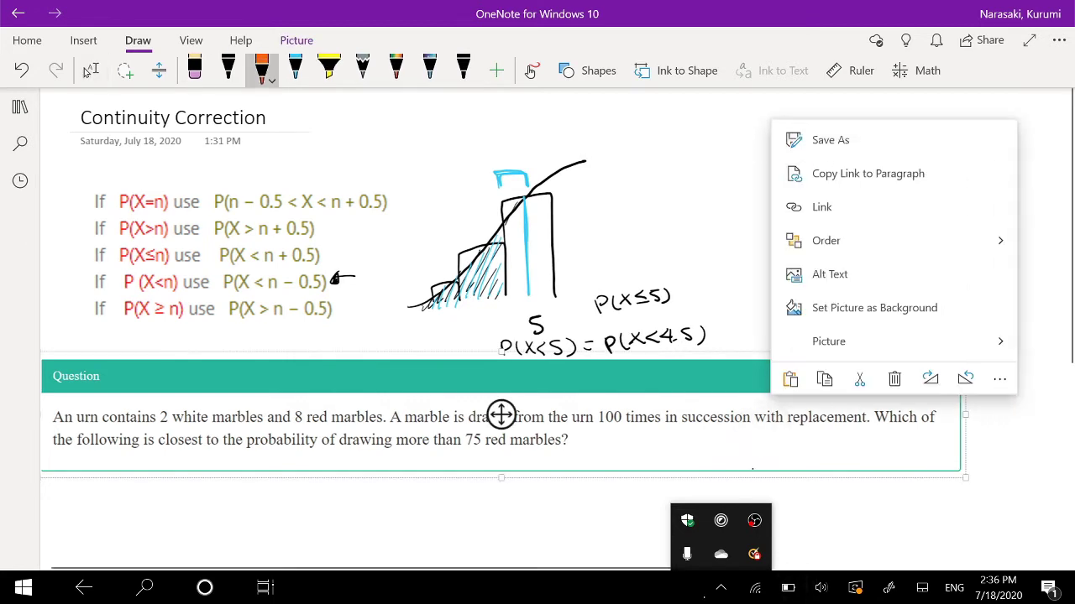
click(90, 70)
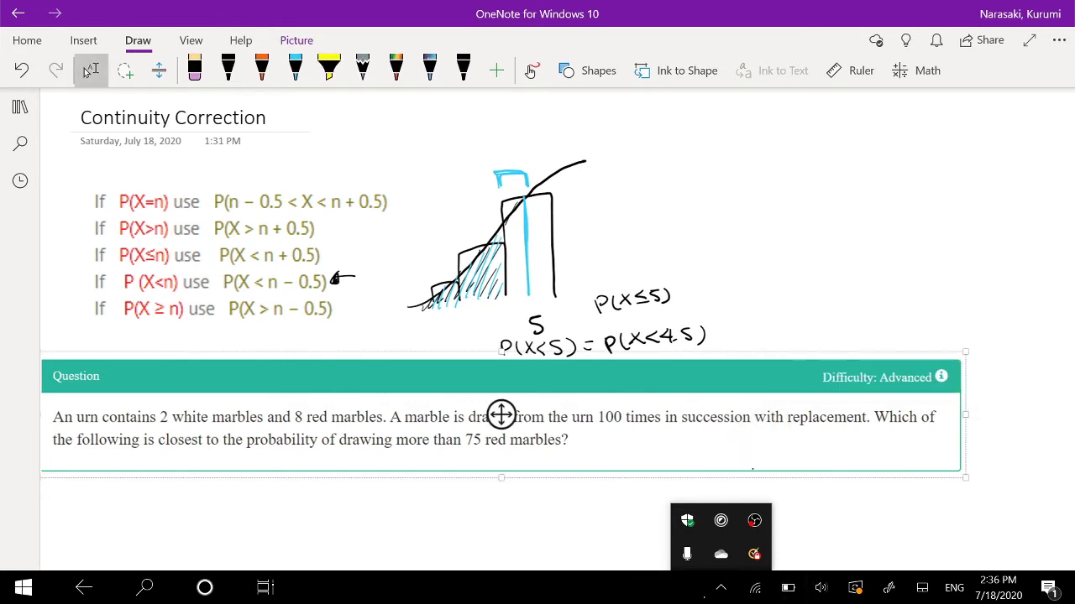
click(759, 358)
- Hatch the bars up to and including the one labelled 5 with orange diagonal lines
click(262, 71)
drag(550, 259, 536, 292)
drag(547, 239, 522, 287)
drag(543, 206, 513, 267)
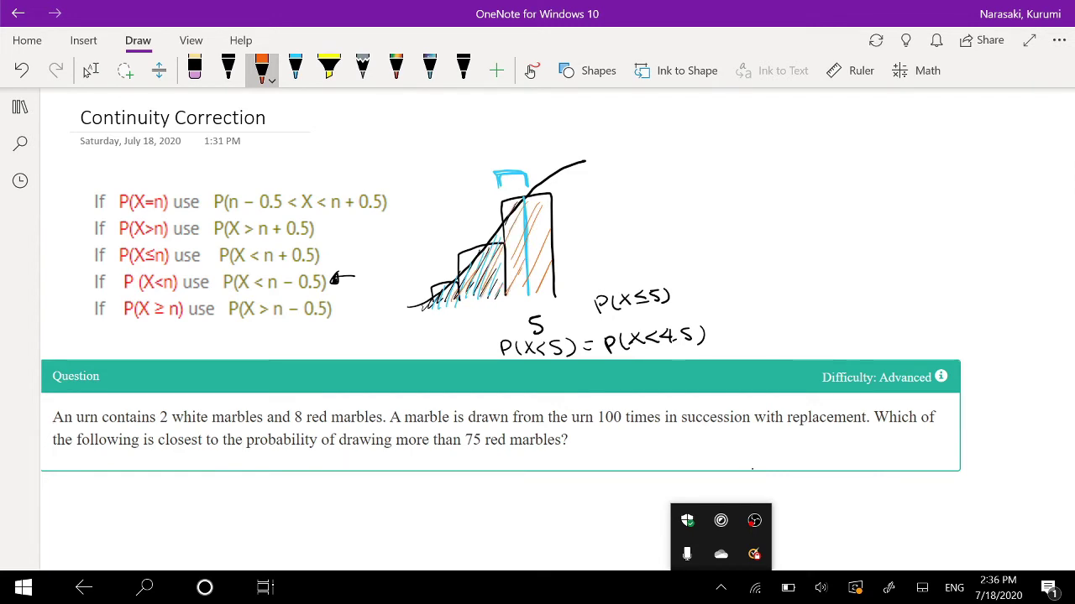
- Write P(X≤5) in orange above and beyond the black P(X≤5)
mouse_move(680, 275)
mouse_down()
mouse_move(686, 264)
mouse_move(694, 274)
mouse_up()
drag(697, 262, 697, 271)
drag(716, 258, 717, 269)
mouse_move(727, 259)
mouse_down()
mouse_move(724, 270)
mouse_move(732, 258)
mouse_up()
drag(741, 256, 742, 270)
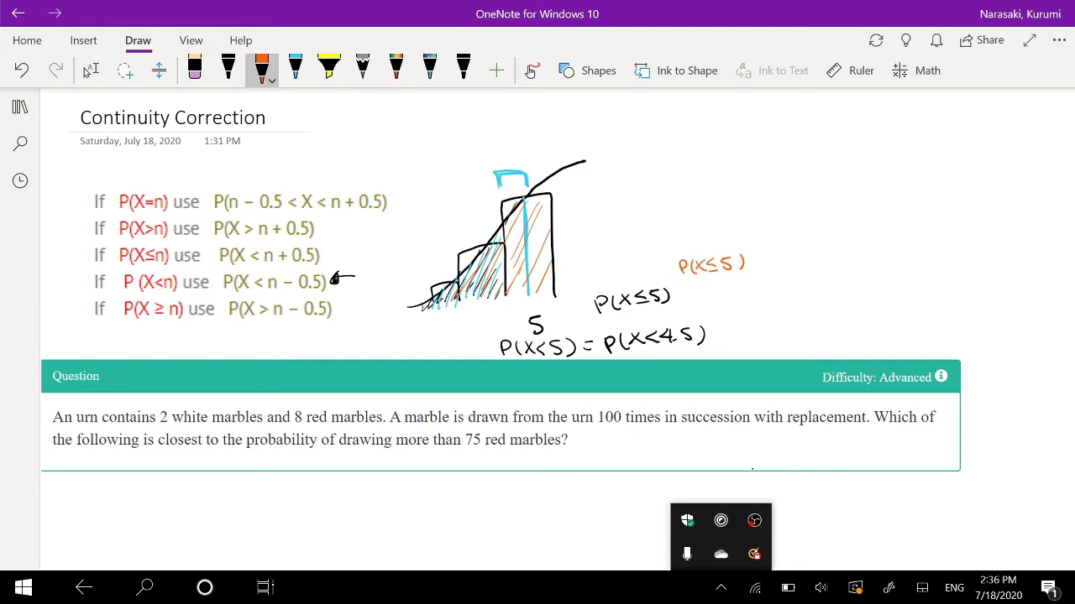
- Shade the area under the curve densely in orange up to the blue centre line of bar 5
drag(520, 206, 436, 301)
mouse_move(485, 261)
mouse_down()
mouse_move(521, 225)
mouse_move(526, 243)
mouse_up()
drag(497, 295, 528, 273)
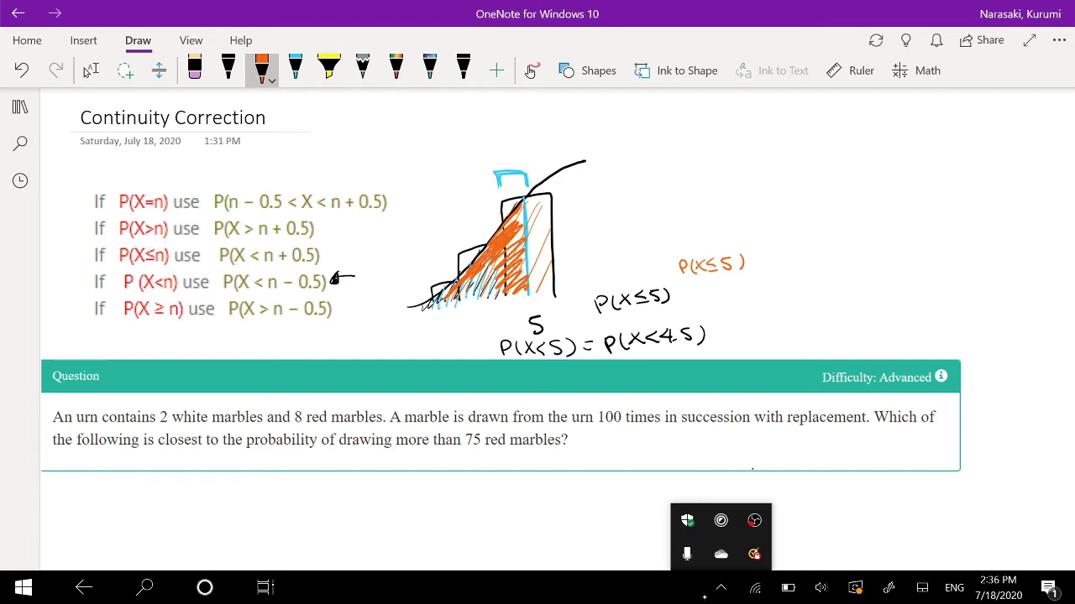
- Complete the orange P(X≤5) expression with = P(X≤5.5)
drag(754, 265, 811, 260)
mouse_move(811, 250)
mouse_down()
mouse_move(803, 260)
mouse_move(833, 257)
mouse_up()
mouse_move(850, 242)
mouse_down()
mouse_move(837, 258)
mouse_move(857, 255)
mouse_up()
drag(879, 240, 881, 257)
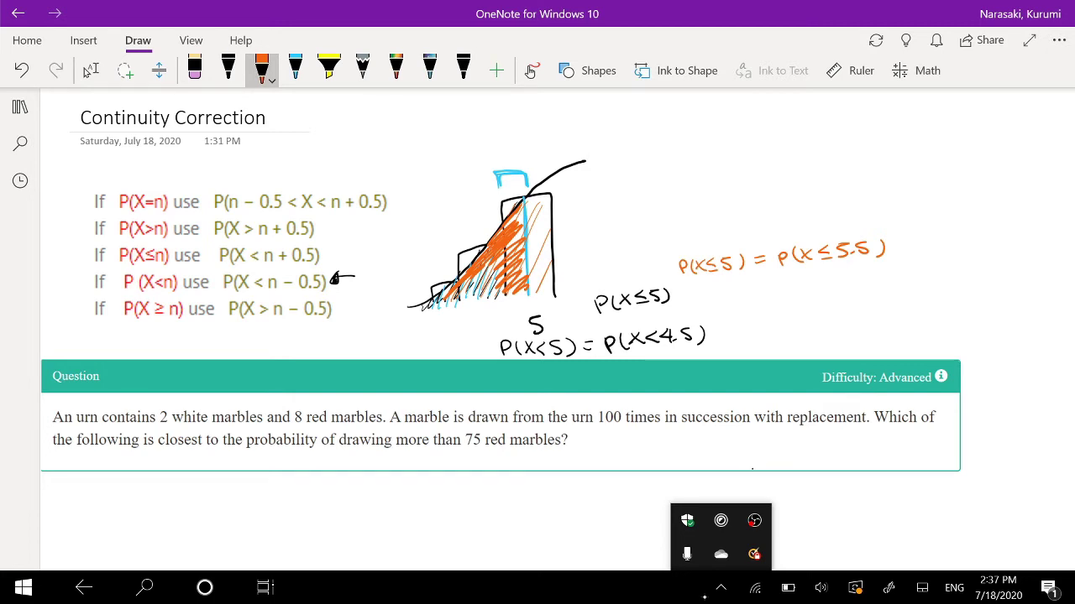
- Draw a falling curve in black on the blank area beside the notes, with three adjoining bars of decreasing height along it
scroll(557, 329, right, 1)
click(227, 71)
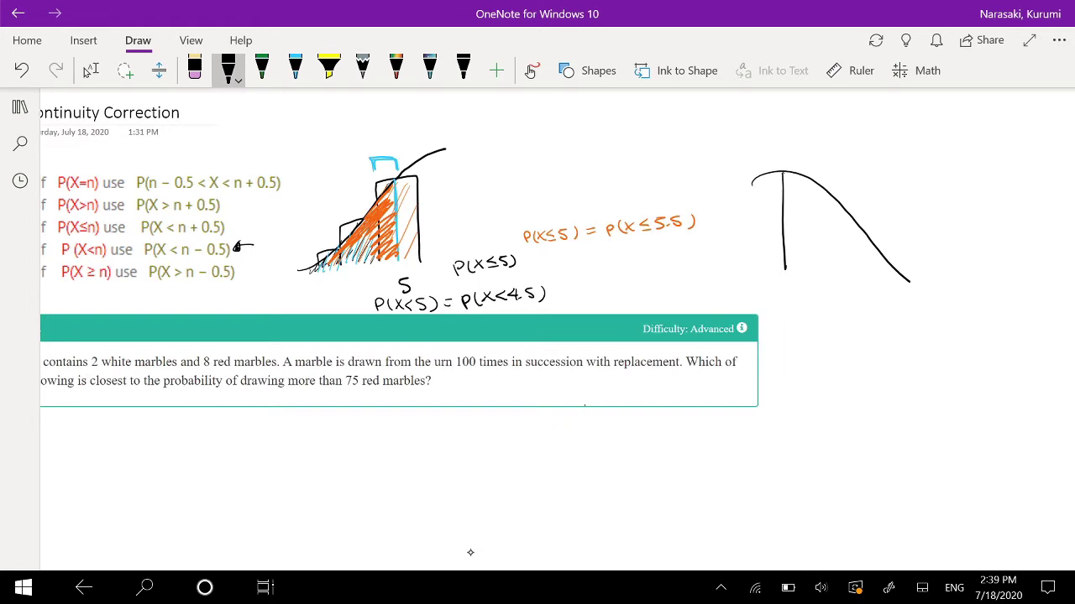
mouse_move(782, 172)
mouse_down()
mouse_move(819, 230)
mouse_move(818, 264)
mouse_up()
mouse_move(819, 187)
mouse_down()
mouse_move(858, 191)
mouse_move(858, 266)
mouse_up()
mouse_move(858, 228)
mouse_down()
mouse_move(888, 228)
mouse_move(890, 274)
mouse_up()
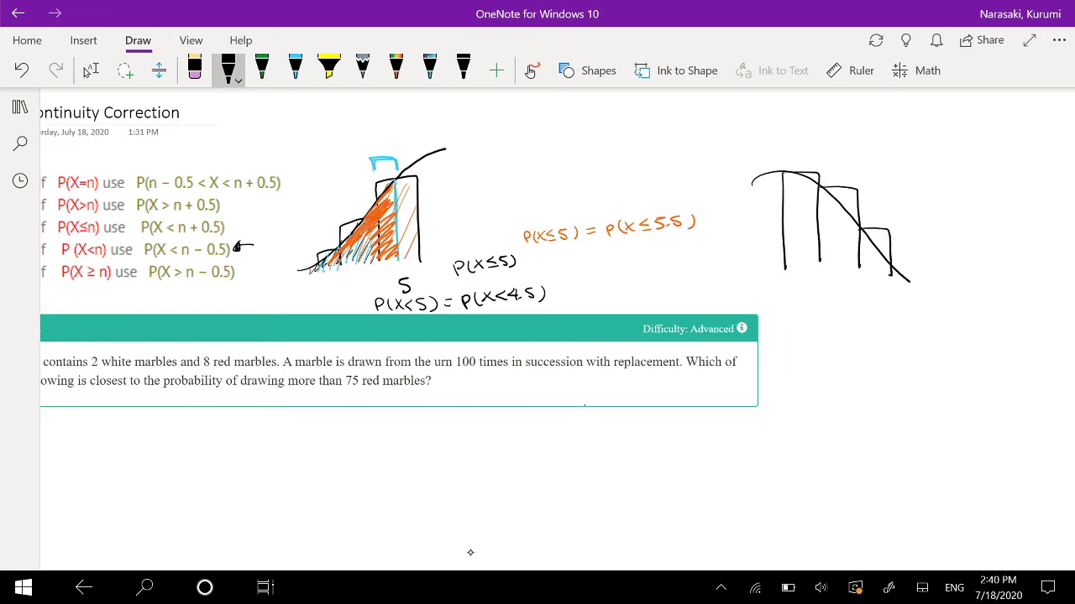
- Label the tallest bar of the falling-curve sketch n and write P(X>n) beneath the sketch, both in light blue
click(294, 71)
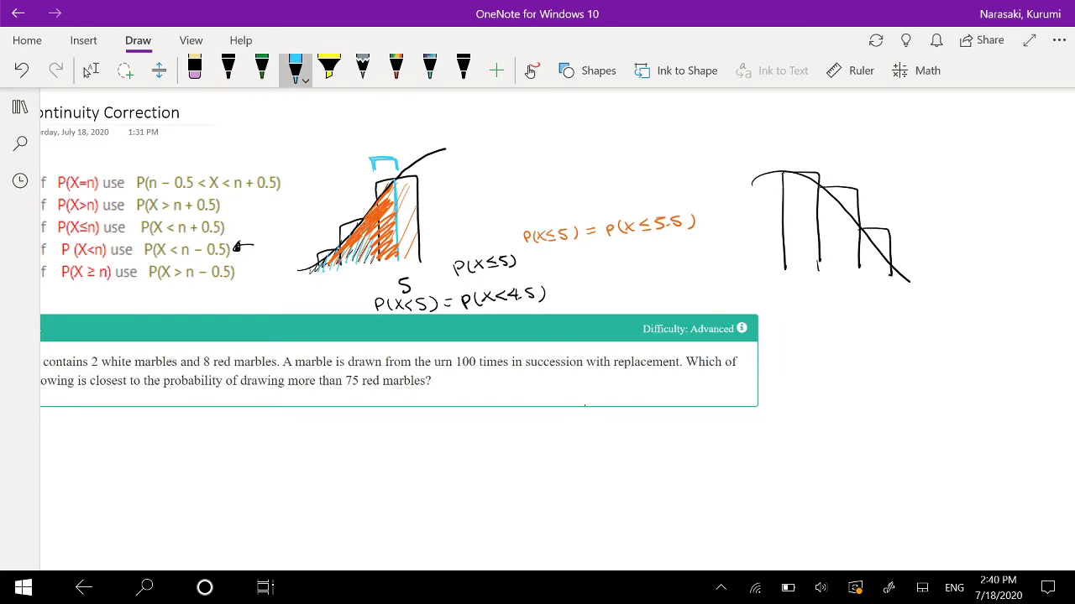
mouse_move(785, 160)
mouse_down()
mouse_move(788, 151)
mouse_move(804, 160)
mouse_up()
mouse_move(790, 305)
mouse_down()
mouse_move(789, 326)
mouse_move(790, 316)
mouse_up()
mouse_move(811, 304)
mouse_down()
mouse_move(809, 324)
mouse_move(830, 321)
mouse_up()
mouse_move(829, 306)
mouse_down()
mouse_move(819, 322)
mouse_move(862, 316)
mouse_up()
drag(869, 299, 870, 321)
scroll(555, 328, right, 1)
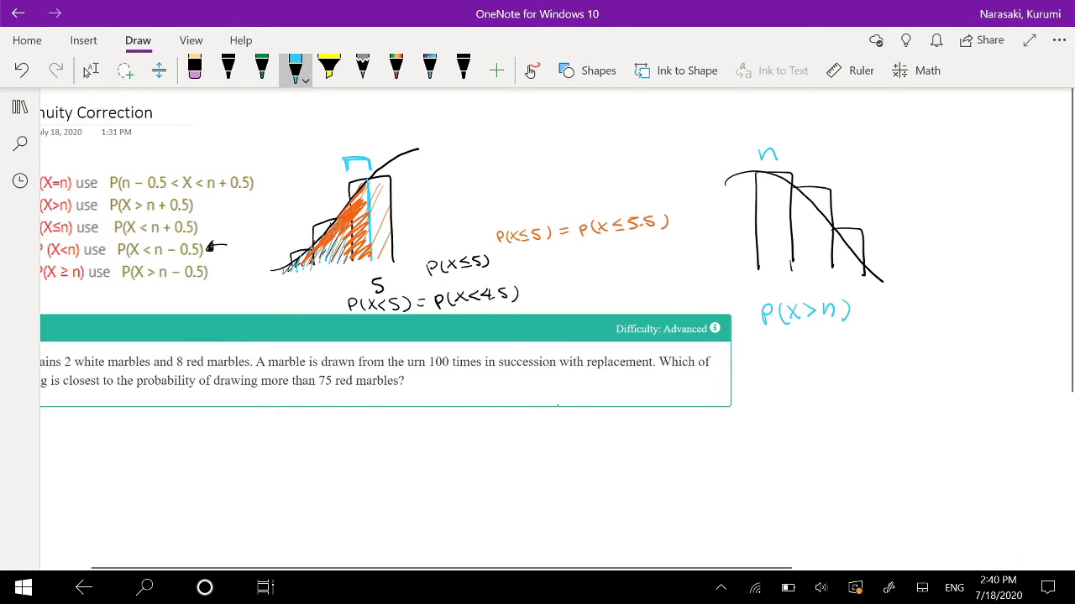
- Hatch the two bars beyond bar n in light blue to represent P(X>n)
mouse_move(816, 190)
mouse_down()
mouse_move(793, 225)
mouse_move(795, 247)
mouse_up()
mouse_move(828, 218)
mouse_down()
mouse_move(802, 260)
mouse_move(808, 267)
mouse_up()
mouse_move(844, 237)
mouse_down()
mouse_move(824, 263)
mouse_move(835, 265)
mouse_up()
drag(856, 246, 841, 269)
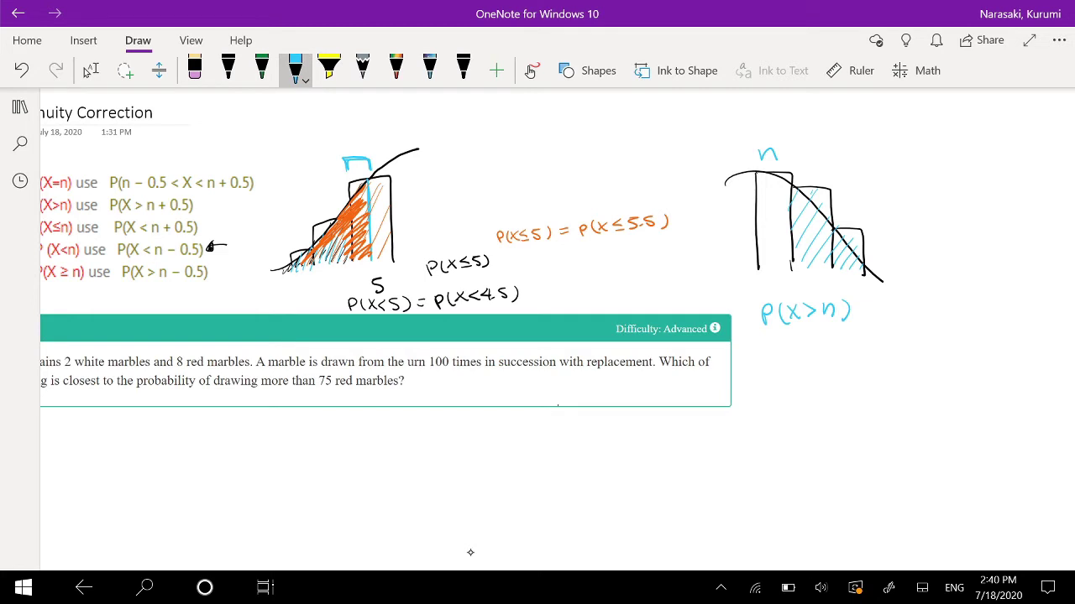
- Draw a green centre line through bar n and shade the area under the curve beyond it in green
click(294, 71)
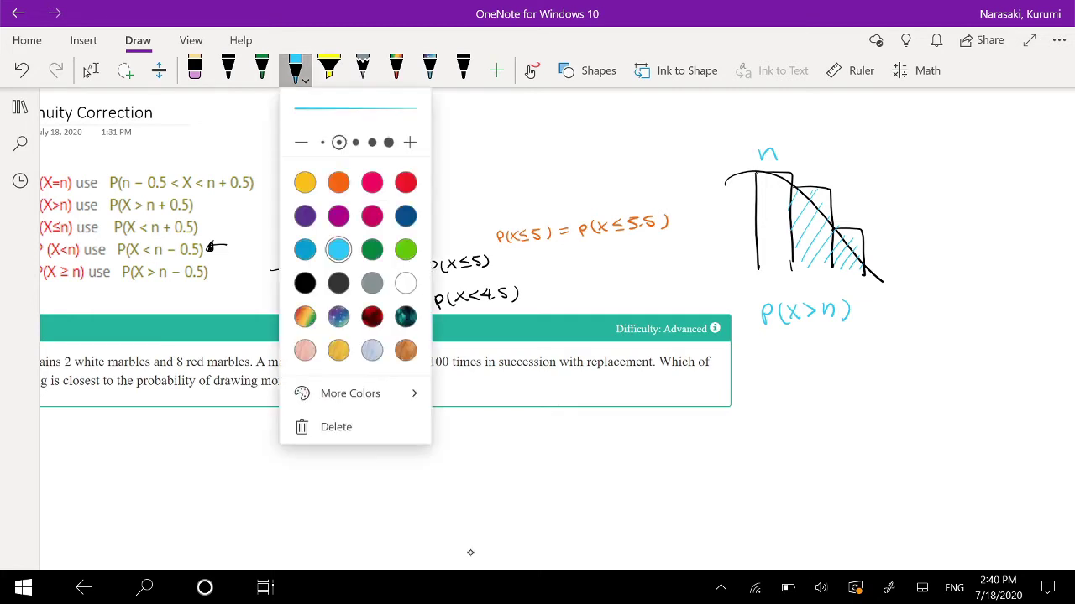
click(261, 70)
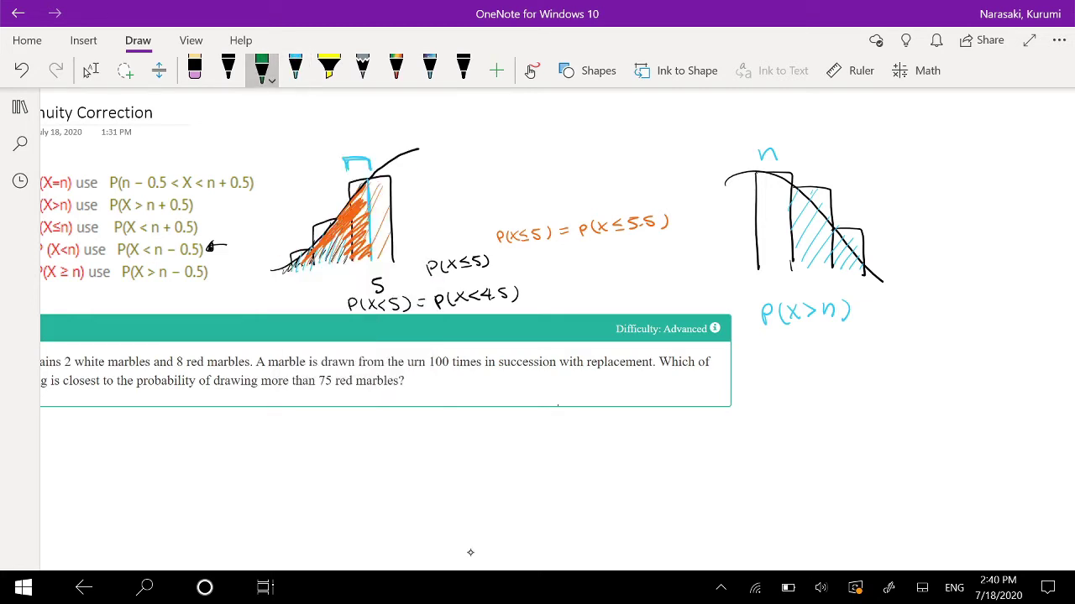
mouse_move(770, 175)
mouse_down()
mouse_move(773, 268)
mouse_move(770, 174)
mouse_move(783, 262)
mouse_move(811, 245)
mouse_up()
mouse_move(802, 207)
mouse_down()
mouse_move(816, 254)
mouse_move(852, 267)
mouse_up()
click(90, 70)
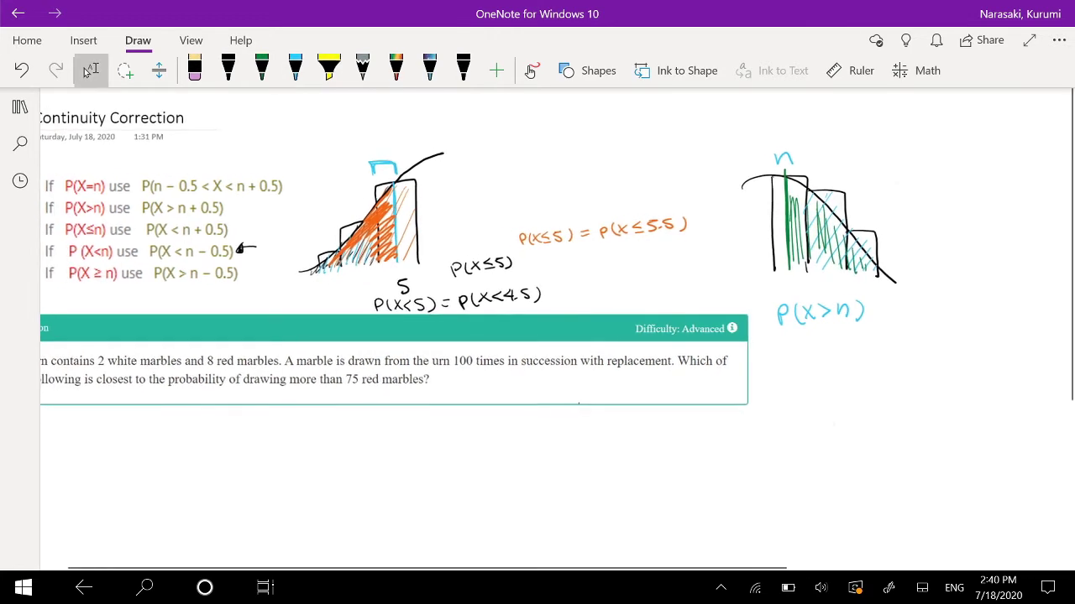
- Add +.5 in green after the n above the falling-curve sketch
click(261, 71)
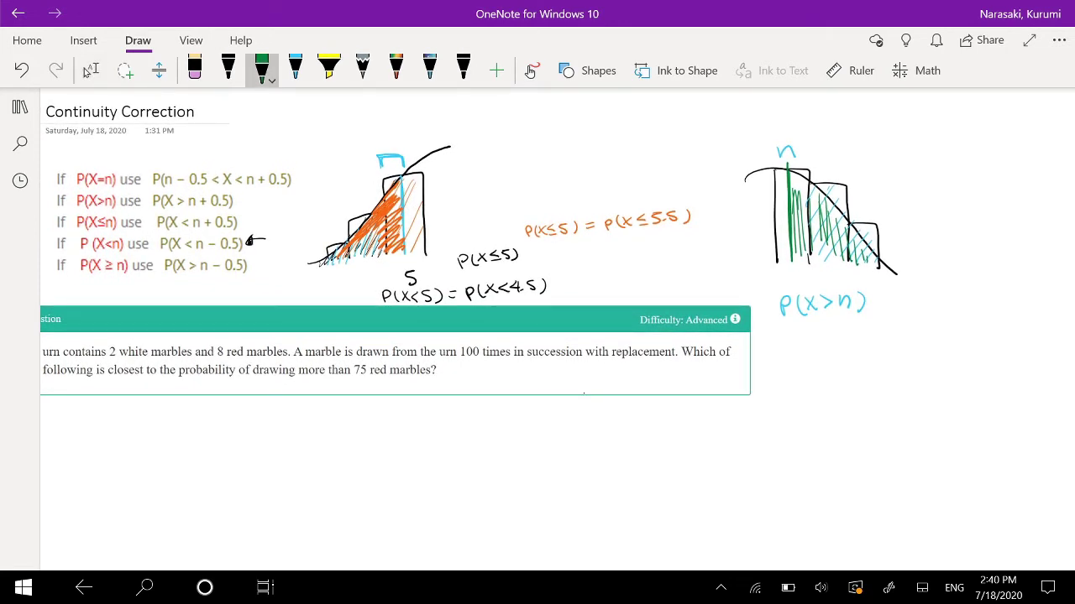
drag(804, 144, 805, 157)
mouse_move(800, 150)
mouse_down()
mouse_move(822, 148)
mouse_move(791, 215)
mouse_move(800, 250)
mouse_up()
click(815, 152)
drag(813, 200, 814, 259)
- Shade the area under the curve in the two bars beyond bar n in yellow
click(262, 70)
click(271, 182)
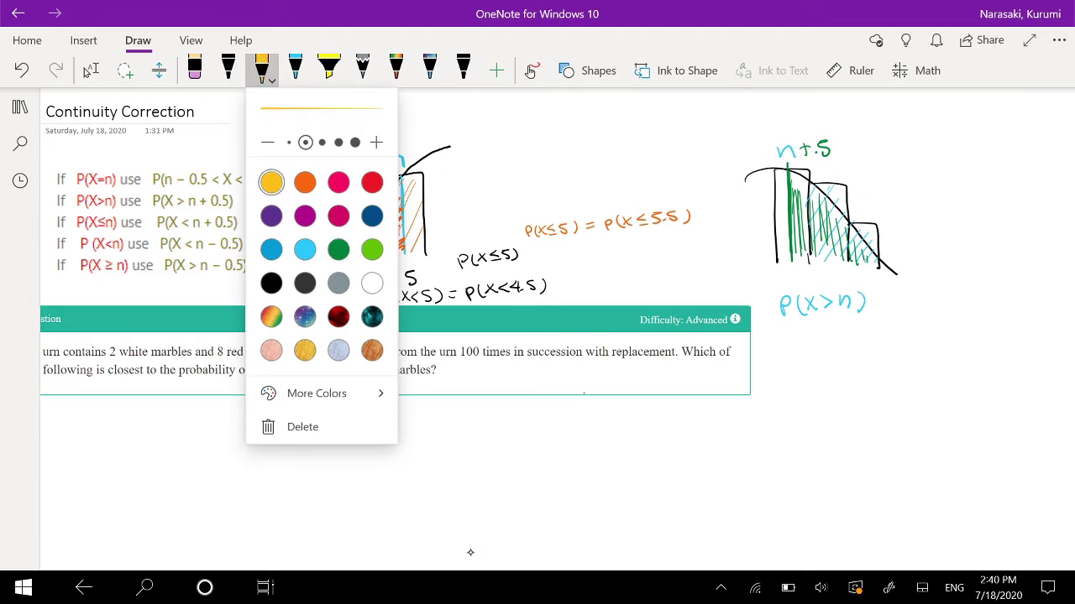
click(819, 201)
drag(819, 201, 814, 254)
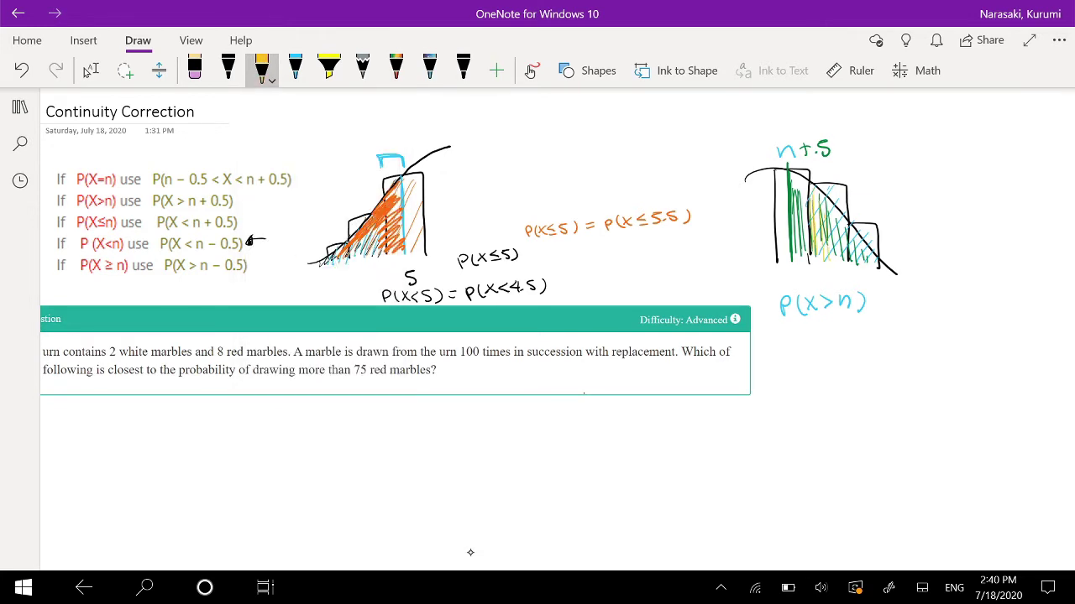
drag(832, 219, 830, 254)
drag(843, 230, 848, 262)
drag(860, 247, 864, 264)
- Draw a second falling curve in black below P(X>n), and complete that expression in blue with = P(X>n+.5)
click(228, 70)
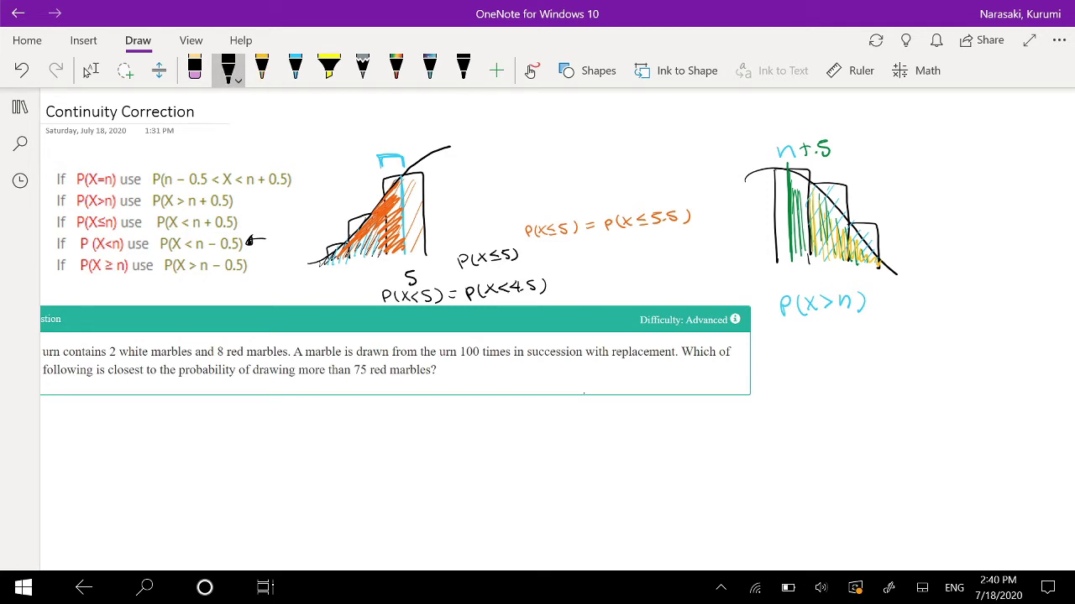
mouse_move(793, 356)
mouse_down()
mouse_move(853, 356)
mouse_move(960, 412)
mouse_up()
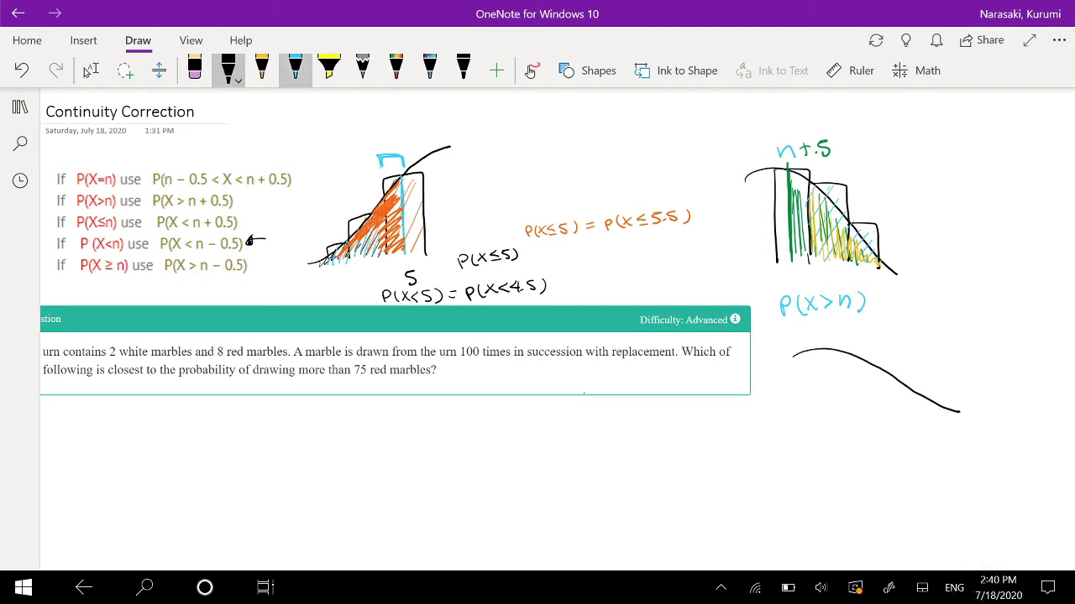
click(295, 71)
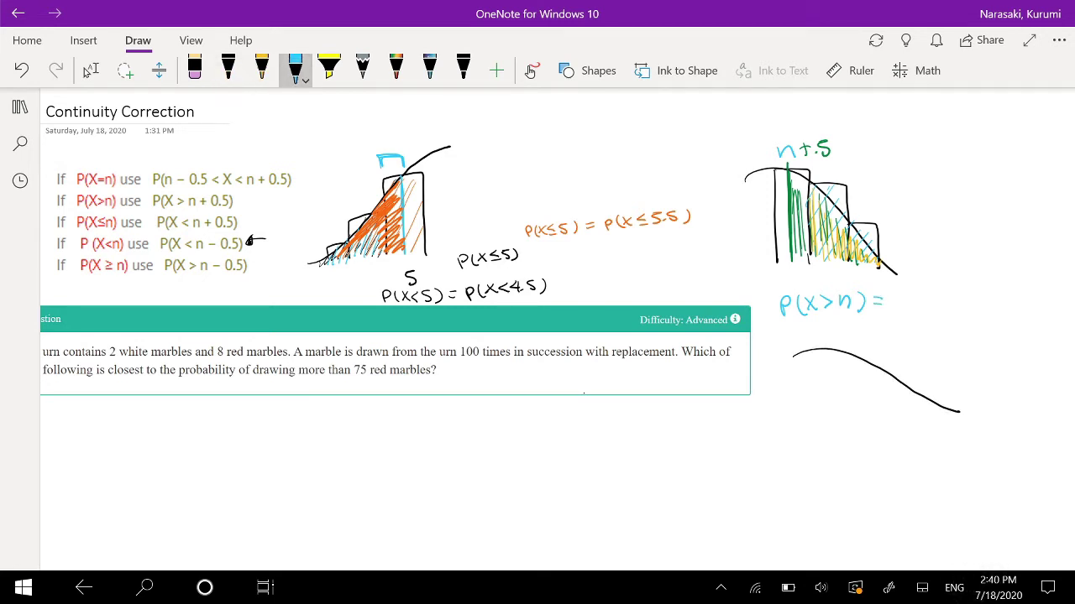
mouse_move(895, 294)
mouse_down()
mouse_move(918, 309)
mouse_move(939, 303)
mouse_move(928, 304)
mouse_up()
drag(947, 287, 945, 299)
drag(960, 298, 1010, 301)
- Draw three adjoining black bars of decreasing height along the second falling curve
click(227, 70)
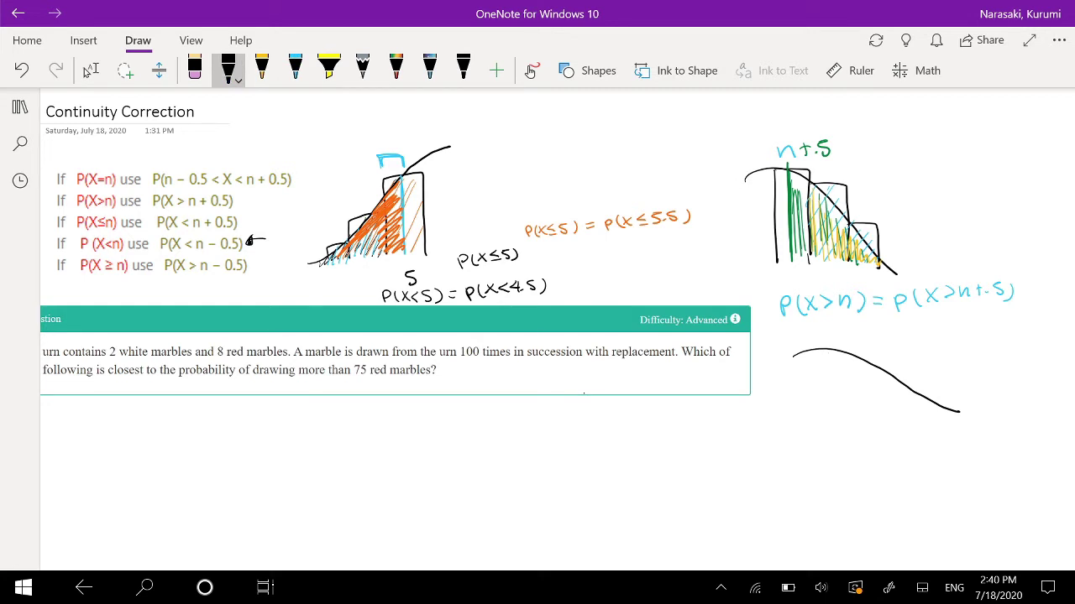
drag(829, 354, 838, 423)
mouse_move(833, 349)
mouse_down()
mouse_move(871, 359)
mouse_move(881, 414)
mouse_up()
mouse_move(871, 365)
mouse_down()
mouse_move(914, 391)
mouse_move(920, 421)
mouse_move(944, 388)
mouse_up()
drag(943, 387, 949, 423)
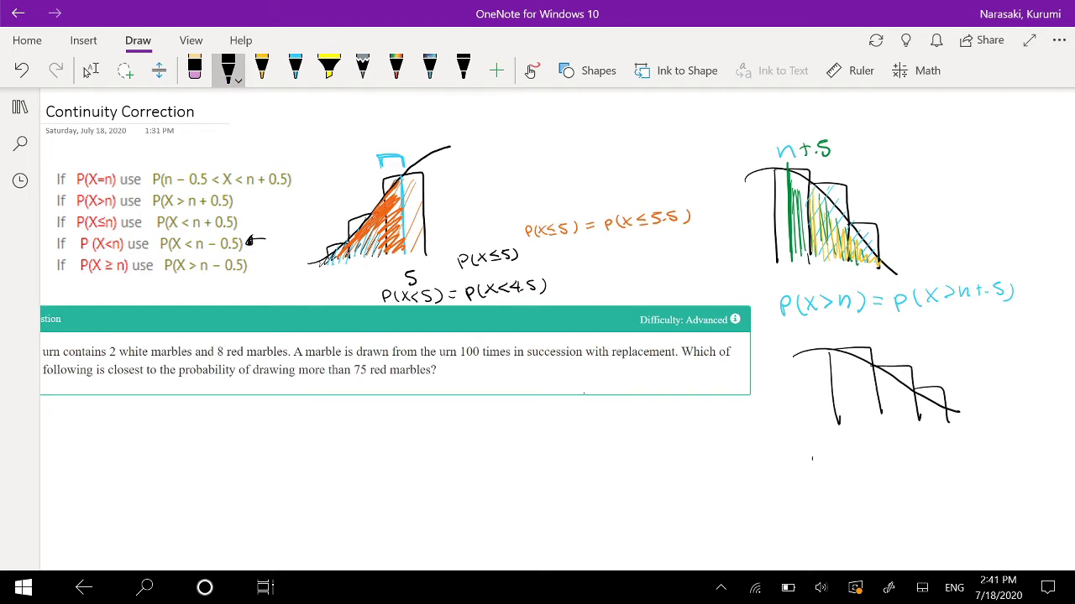
- Write P(X≥n) in black below the new sketch and label its tallest bar n
mouse_move(814, 475)
mouse_down()
mouse_move(816, 465)
mouse_move(833, 472)
mouse_up()
mouse_move(843, 455)
mouse_down()
mouse_move(850, 466)
mouse_move(838, 468)
mouse_move(878, 455)
mouse_move(882, 469)
mouse_up()
drag(890, 452, 892, 471)
mouse_move(854, 437)
mouse_down()
mouse_move(860, 426)
mouse_move(868, 438)
mouse_up()
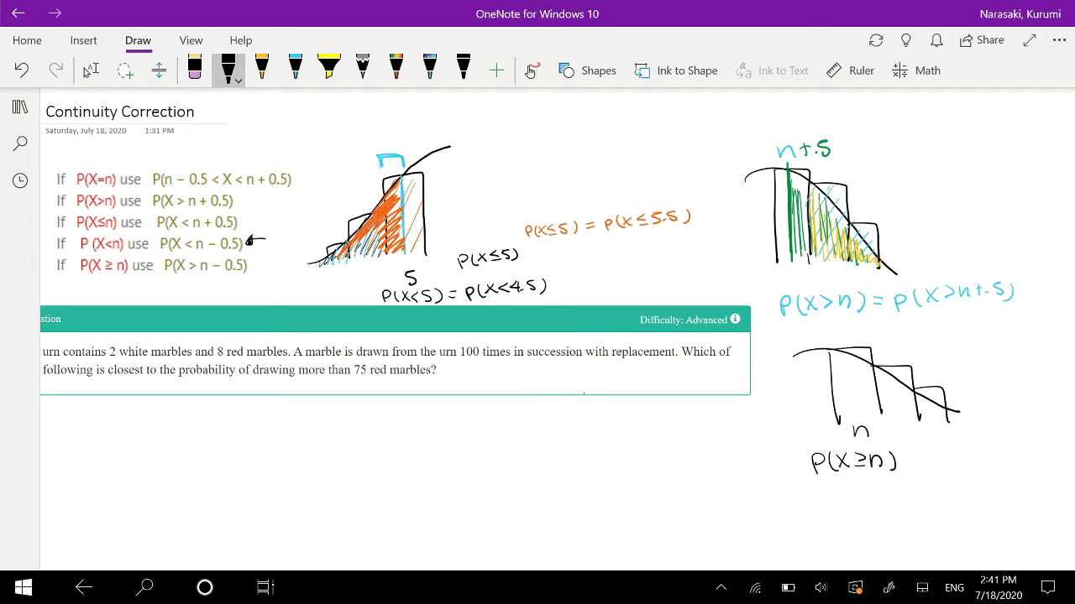
- Hatch all three bars of the P(X≥n) sketch in black, starting with bar n
drag(845, 351, 827, 383)
drag(853, 352, 836, 411)
mouse_move(873, 377)
mouse_down()
mouse_move(858, 404)
mouse_move(910, 413)
mouse_up()
mouse_move(929, 397)
mouse_down()
mouse_move(917, 414)
mouse_move(932, 419)
mouse_up()
- Draw a yellow centre line through bar n, shade the area under the curve beyond it, and write n−.5 above
click(261, 71)
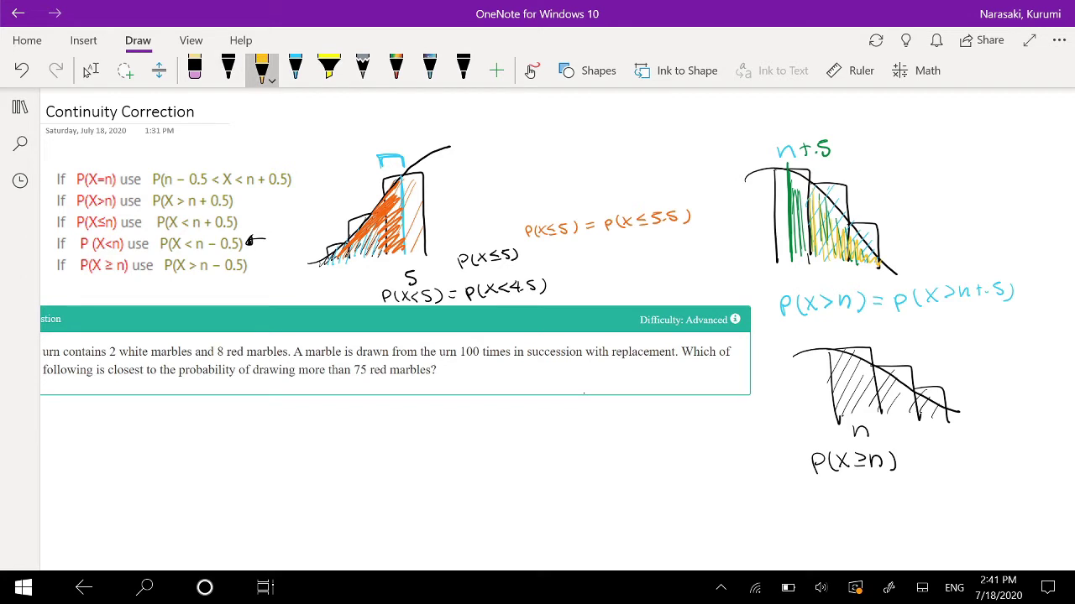
drag(848, 356, 865, 415)
mouse_move(856, 356)
mouse_down()
mouse_move(882, 408)
mouse_move(941, 415)
mouse_move(911, 400)
mouse_up()
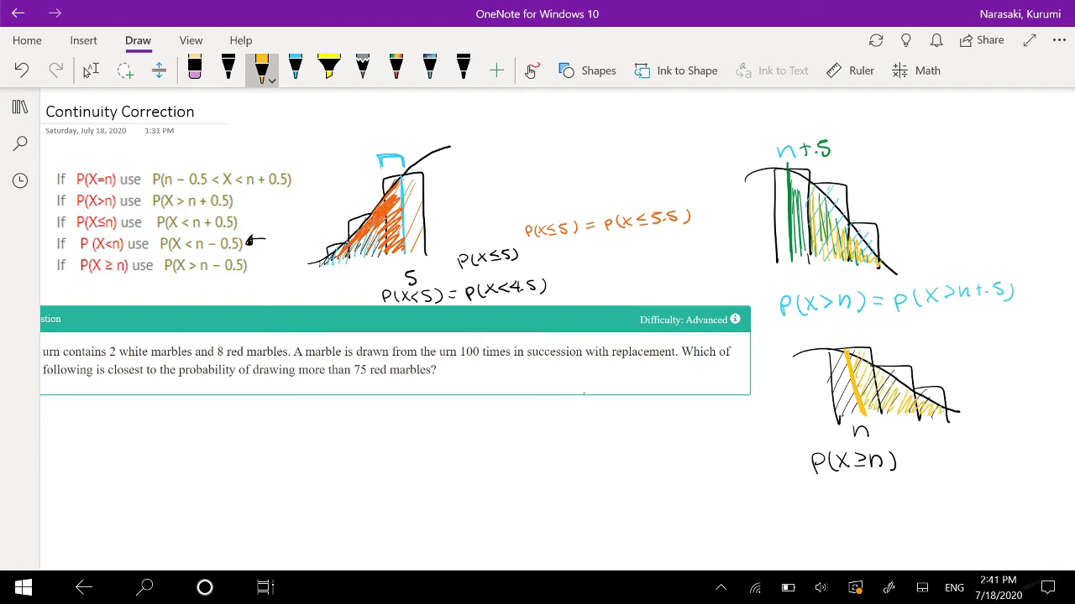
mouse_move(838, 339)
mouse_down()
mouse_move(809, 325)
mouse_move(836, 329)
mouse_up()
- Shade the left half of bar n in purple and redo the .5 of n−.5 in purple
click(262, 70)
click(305, 216)
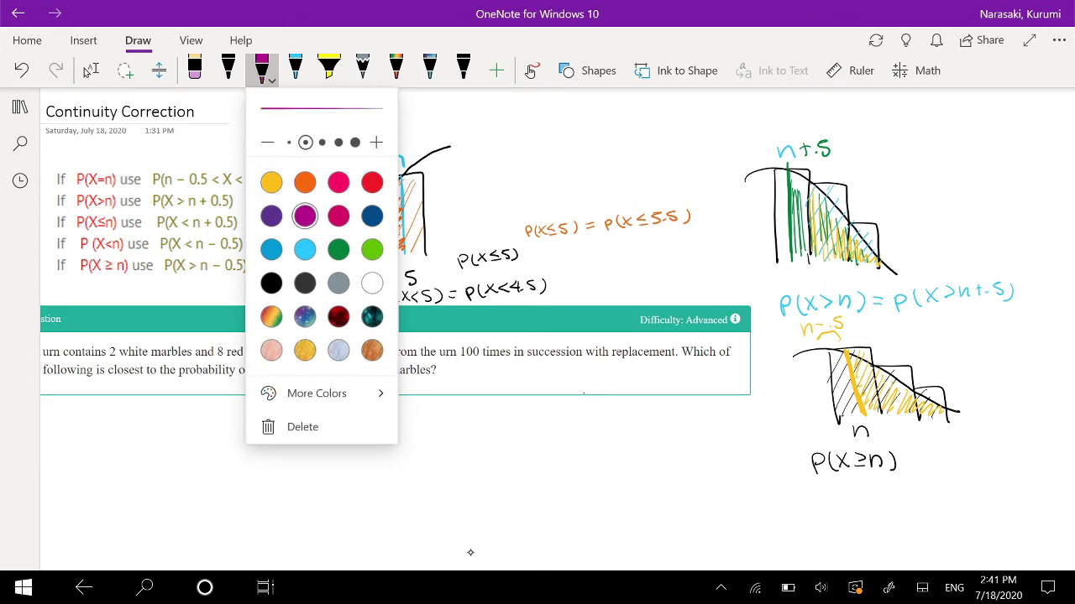
click(833, 359)
drag(827, 369, 842, 353)
drag(834, 399, 851, 382)
mouse_move(839, 411)
mouse_down()
mouse_move(855, 392)
mouse_move(855, 404)
mouse_up()
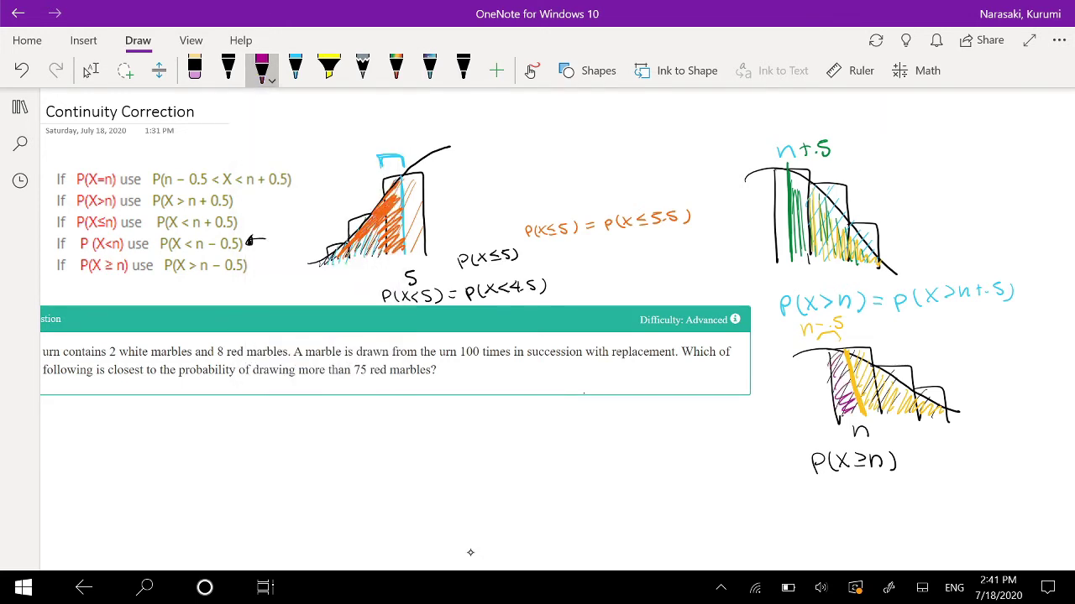
drag(843, 318, 835, 330)
click(829, 335)
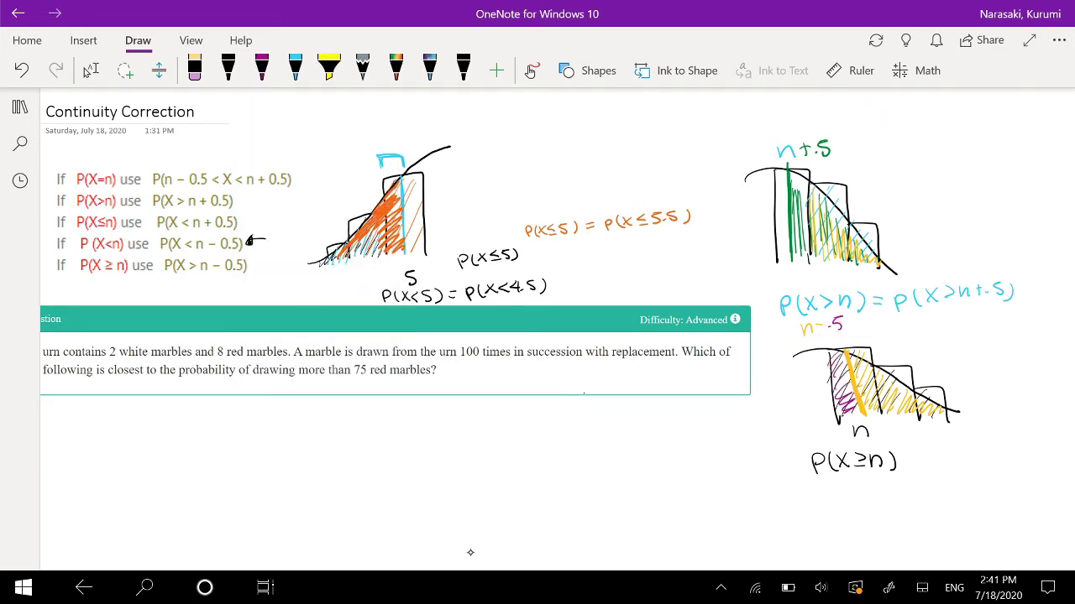
scroll(471, 552, left, 2)
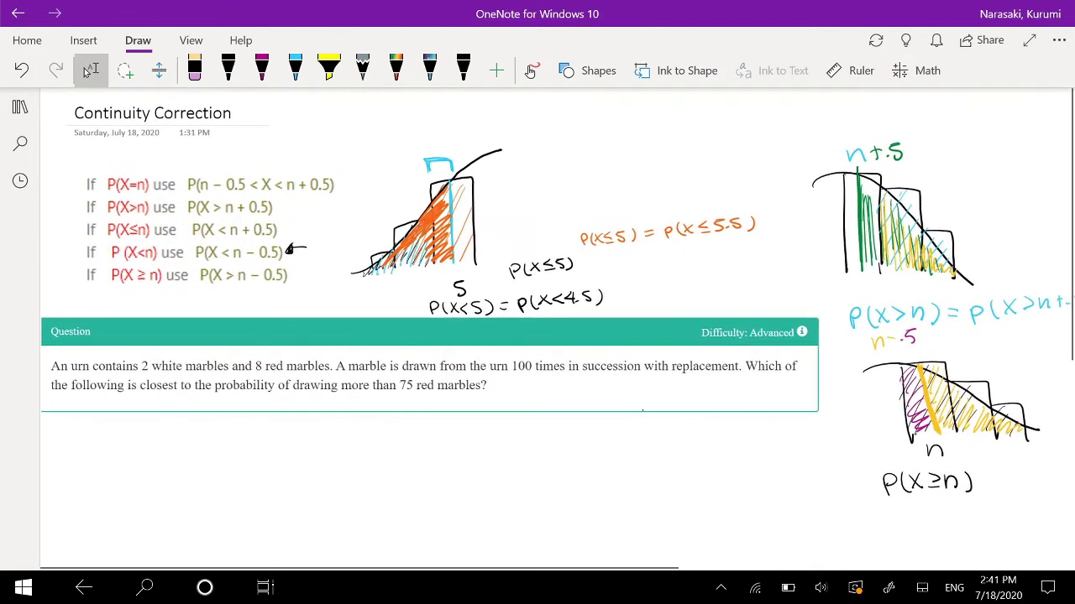
click(228, 70)
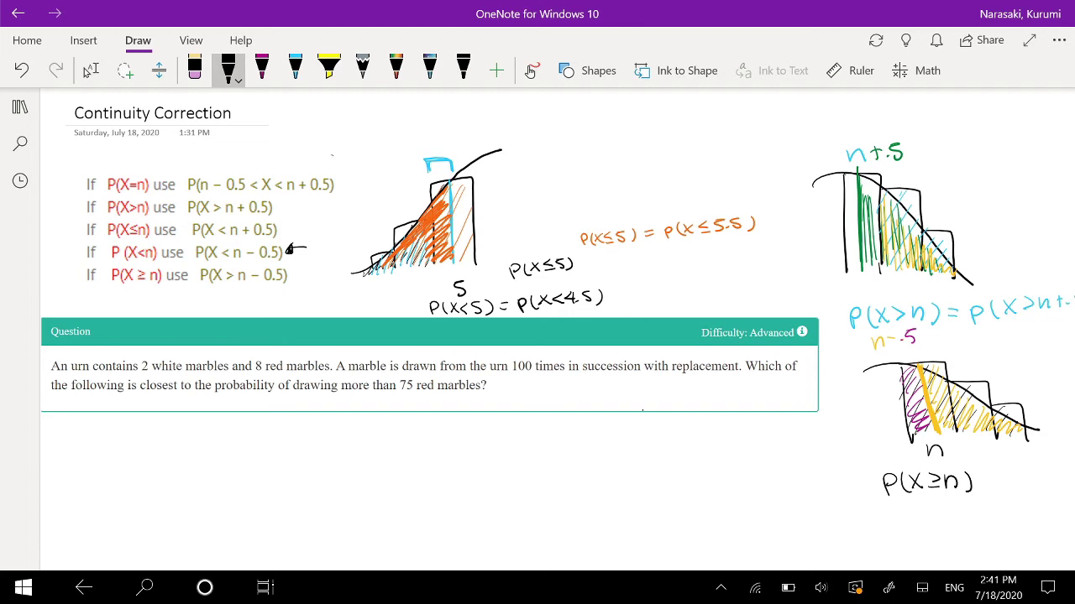
mouse_move(332, 154)
mouse_down()
mouse_move(59, 196)
mouse_move(252, 296)
mouse_move(284, 296)
mouse_move(252, 297)
mouse_up()
drag(277, 134, 277, 154)
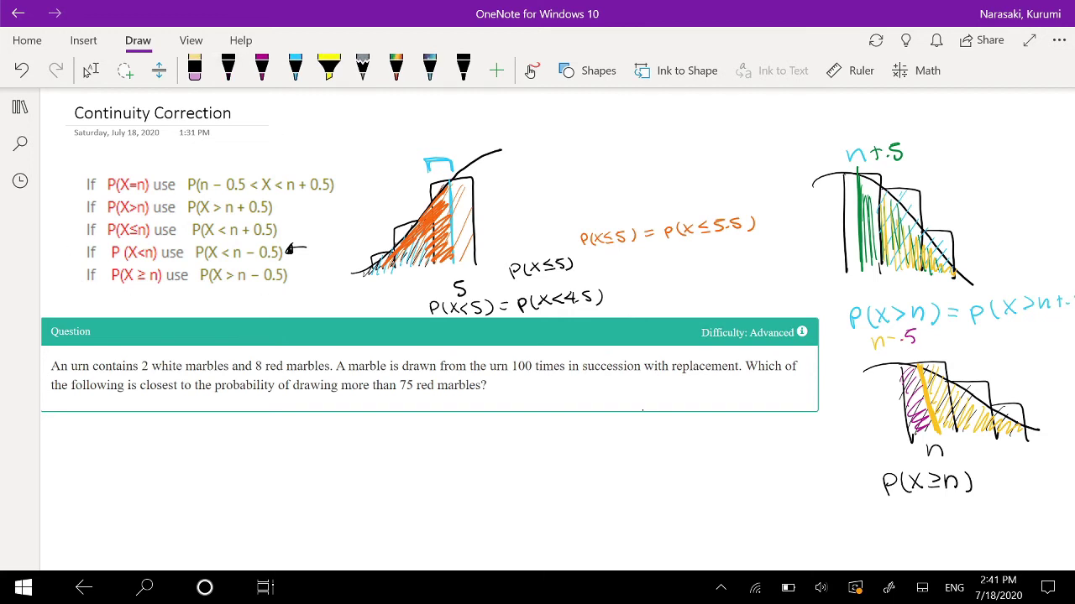
scroll(557, 328, down, 1)
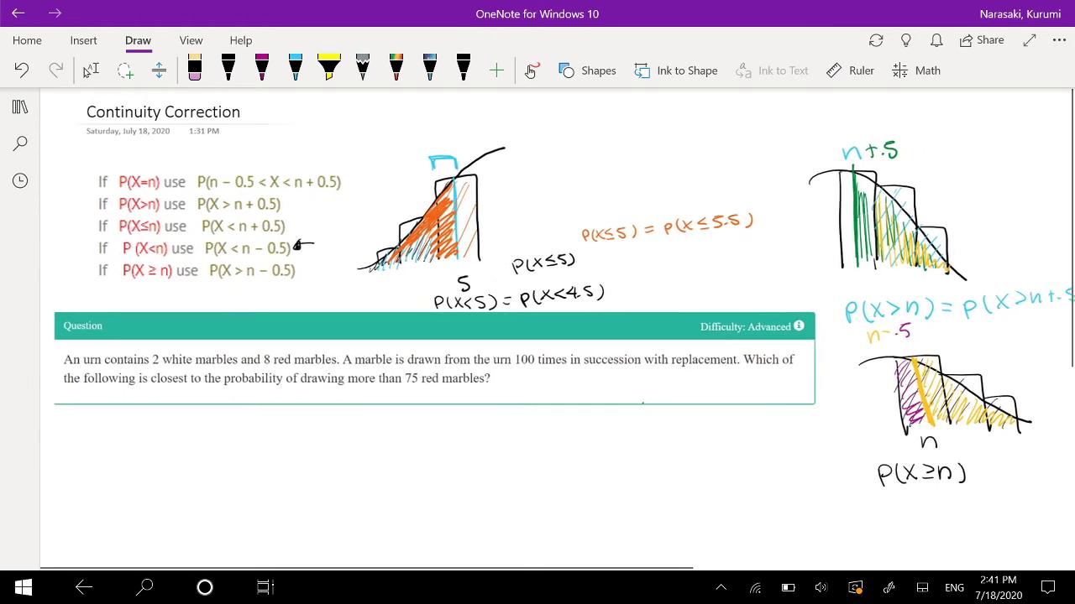
click(89, 71)
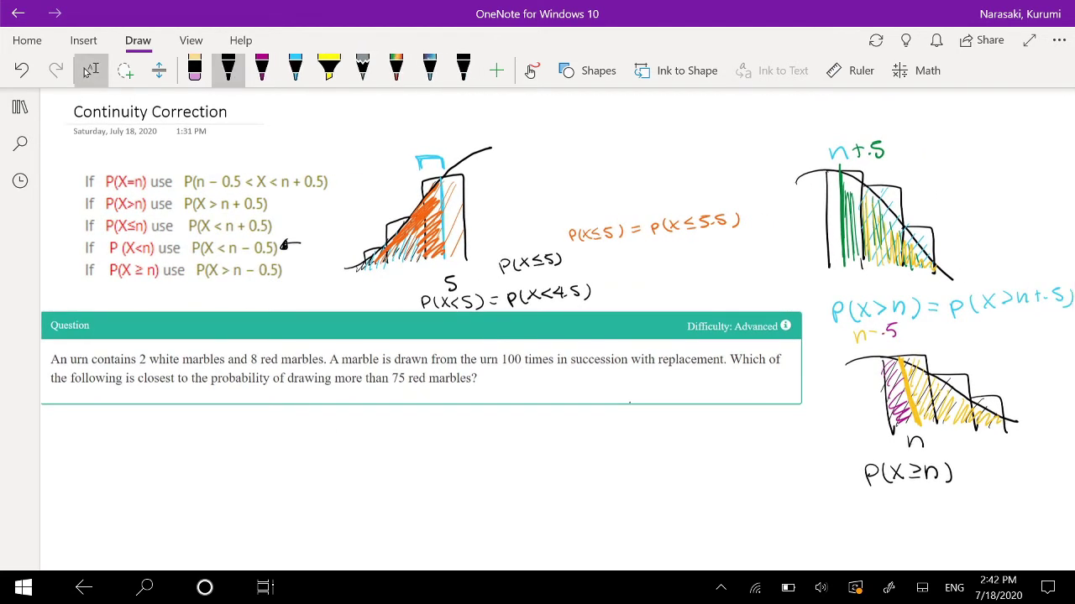
- Sketch the urn in black as a circle containing W2 and 8B, and underline "100 times in succession" in the question
click(228, 70)
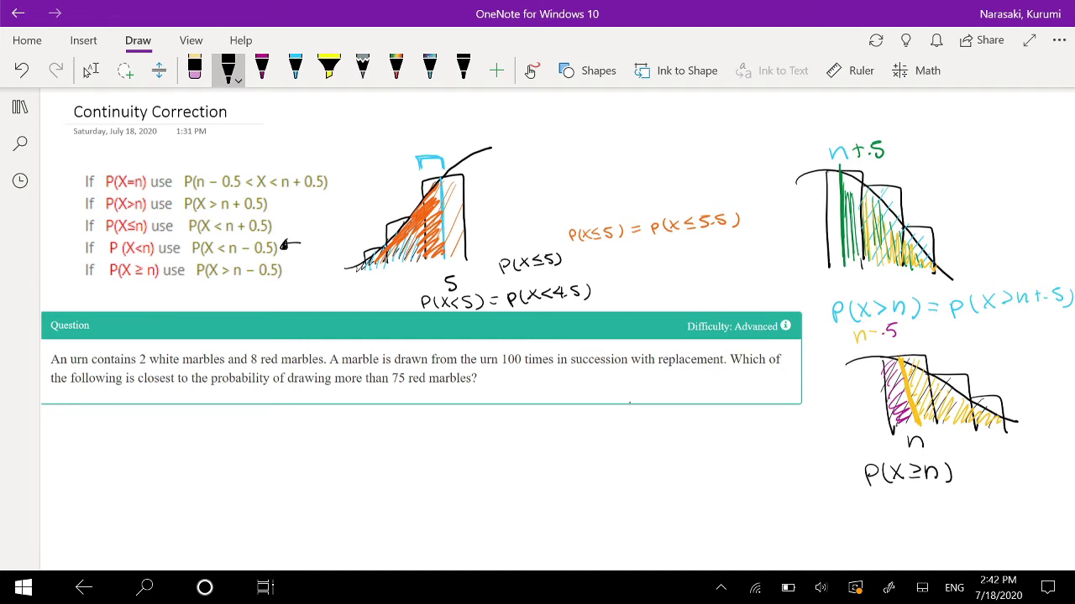
mouse_move(210, 414)
mouse_down()
mouse_move(229, 415)
mouse_move(204, 416)
mouse_up()
mouse_move(203, 426)
mouse_down()
mouse_move(214, 432)
mouse_move(201, 423)
mouse_move(193, 466)
mouse_move(203, 466)
mouse_up()
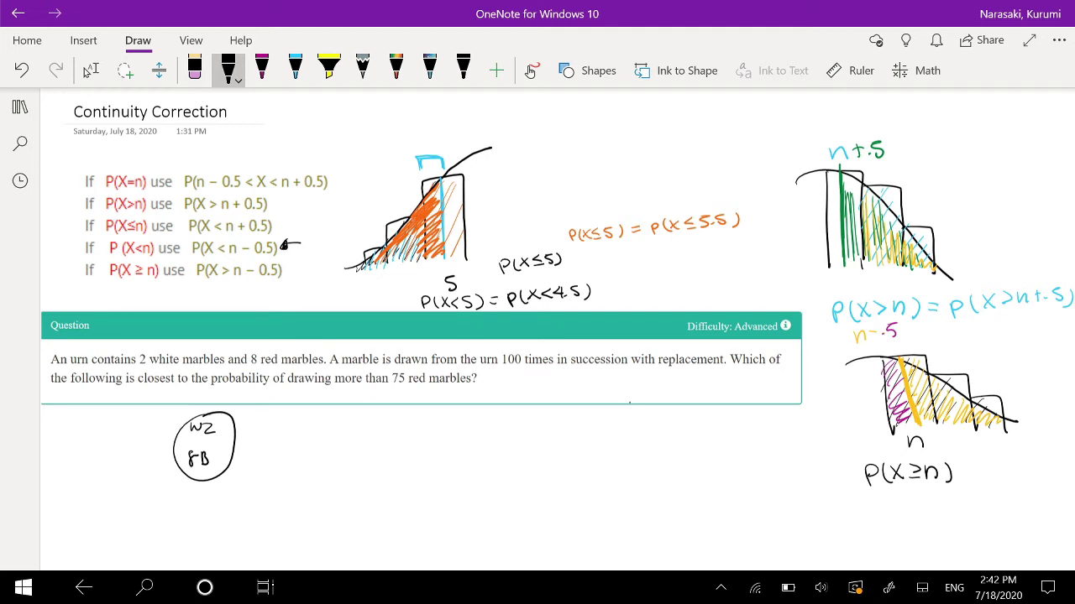
drag(500, 368, 623, 367)
click(91, 71)
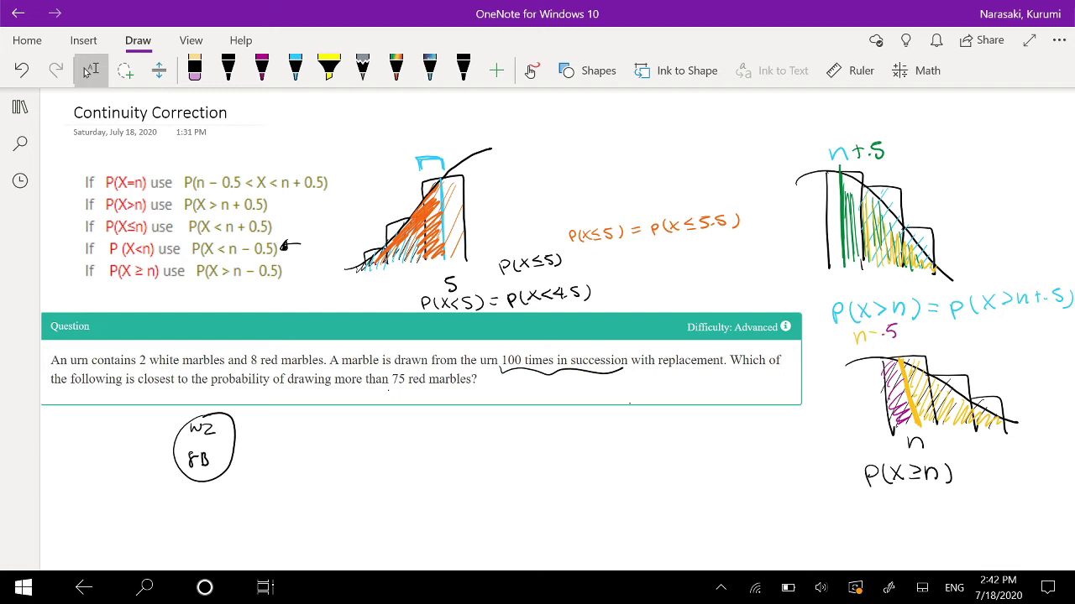
click(228, 70)
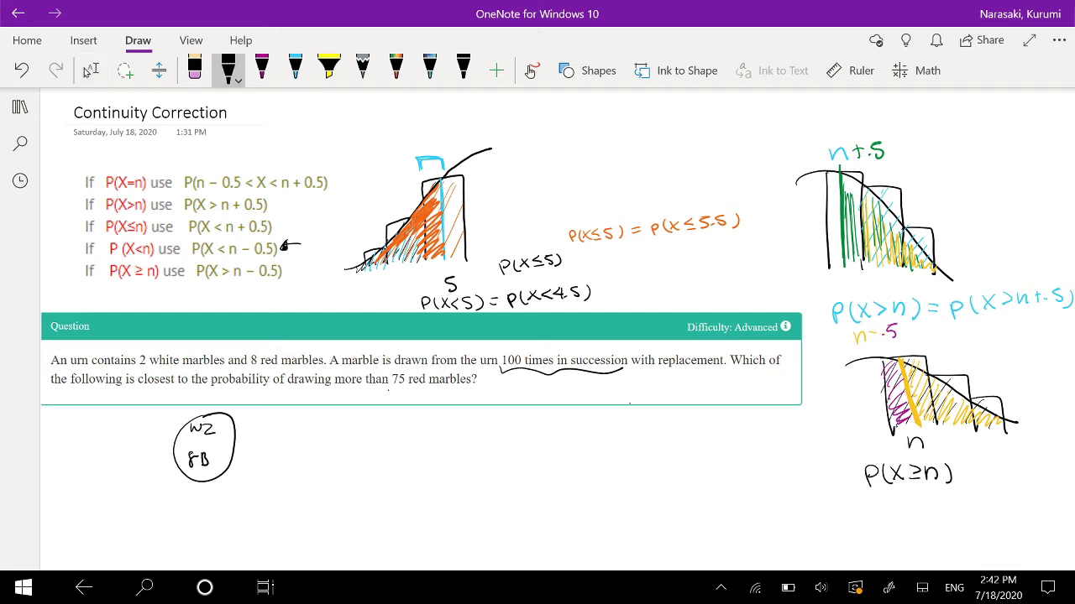
drag(291, 423, 322, 422)
mouse_move(315, 427)
mouse_down()
mouse_move(358, 422)
mouse_move(293, 432)
mouse_up()
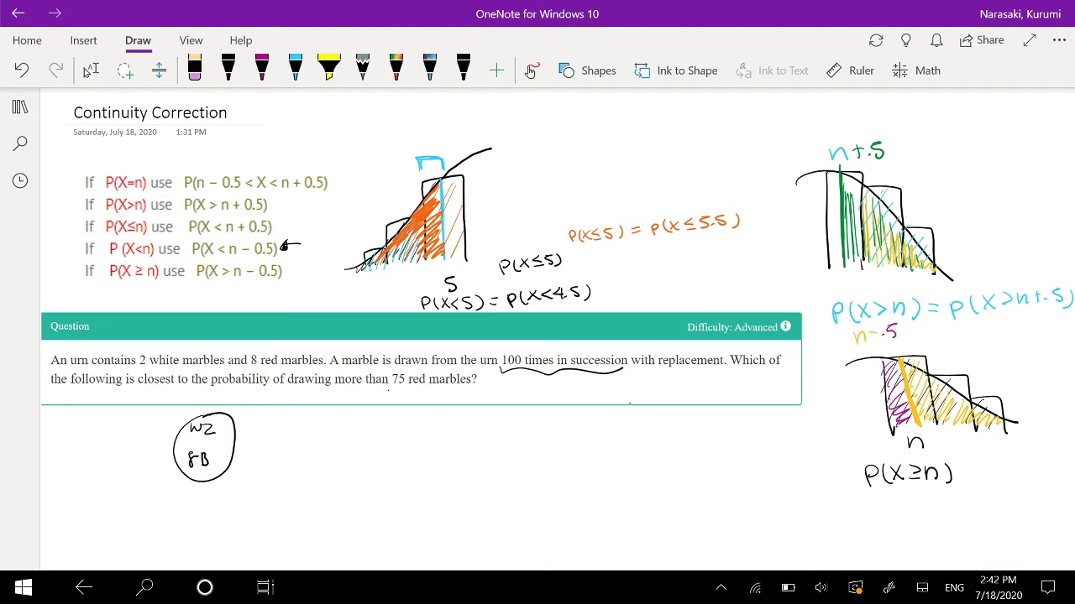
- Write P(R) = 8/10 in black beside the urn sketch
click(228, 71)
drag(259, 463, 262, 445)
mouse_move(274, 443)
mouse_down()
mouse_move(272, 463)
mouse_move(305, 458)
mouse_up()
drag(314, 448, 325, 448)
mouse_move(314, 453)
mouse_down()
mouse_move(341, 437)
mouse_move(348, 446)
mouse_up()
mouse_move(336, 452)
mouse_down()
mouse_move(338, 463)
mouse_move(352, 452)
mouse_up()
- Write P(W) = 2/10 in black below P(R)
drag(257, 482, 258, 490)
mouse_move(277, 477)
mouse_down()
mouse_move(274, 496)
mouse_move(291, 482)
mouse_move(299, 495)
mouse_up()
drag(307, 484, 316, 485)
drag(308, 489, 339, 489)
mouse_move(349, 476)
mouse_down()
mouse_move(340, 494)
mouse_move(353, 494)
mouse_up()
drag(361, 483, 361, 484)
- Write the mean of red draws below the question as μ Red = np = 100·8/10 = 80
mouse_move(422, 423)
mouse_down()
mouse_move(422, 442)
mouse_move(435, 427)
mouse_move(419, 452)
mouse_move(447, 438)
mouse_up()
key(ctrl+z)
key(ctrl+z)
drag(450, 443, 573, 438)
mouse_move(584, 426)
mouse_down()
mouse_move(627, 418)
mouse_move(658, 436)
mouse_up()
click(611, 432)
drag(673, 426, 685, 427)
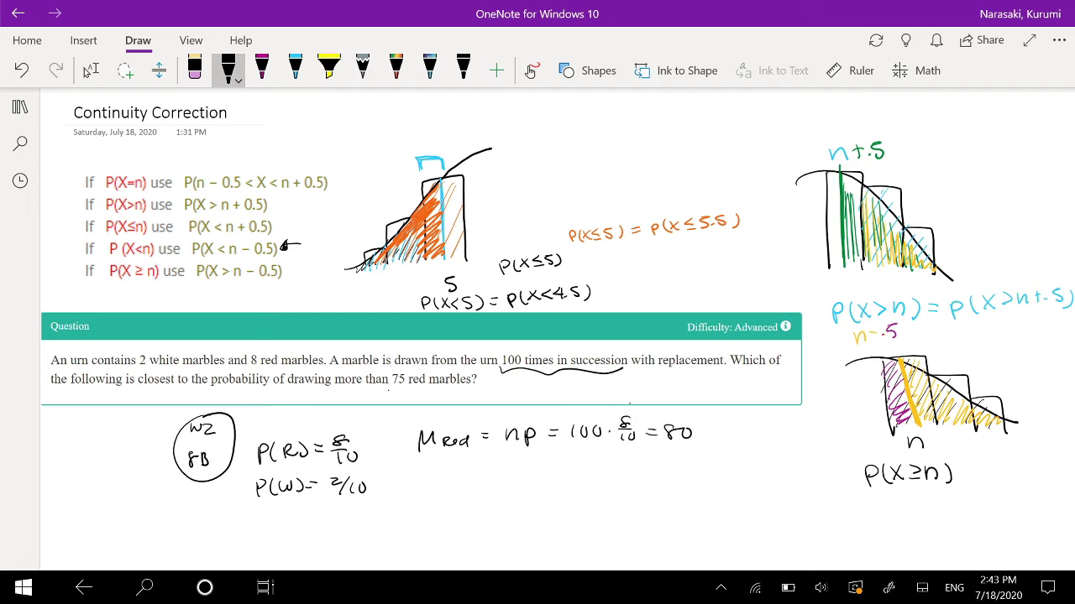
- Write the standard deviation below the mean as σ Red = √npq = √(100·8/10·2/10) = 4
mouse_move(429, 474)
mouse_down()
mouse_move(458, 491)
mouse_move(508, 485)
mouse_move(560, 457)
mouse_up()
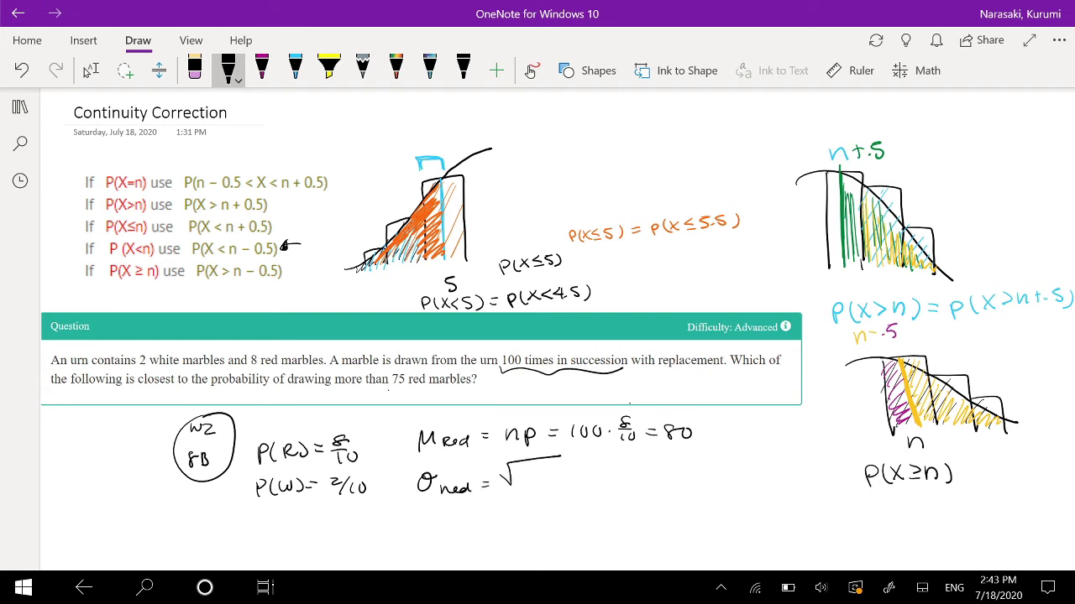
drag(518, 484, 529, 482)
mouse_move(534, 472)
mouse_down()
mouse_move(548, 484)
mouse_move(660, 454)
mouse_move(611, 476)
mouse_up()
drag(618, 465, 644, 472)
click(636, 472)
mouse_move(654, 465)
mouse_down()
mouse_move(647, 480)
mouse_move(680, 480)
mouse_up()
click(669, 474)
drag(686, 472, 686, 479)
mouse_move(691, 473)
mouse_down()
mouse_move(695, 455)
mouse_move(725, 462)
mouse_up()
drag(713, 468, 750, 467)
drag(745, 453, 746, 477)
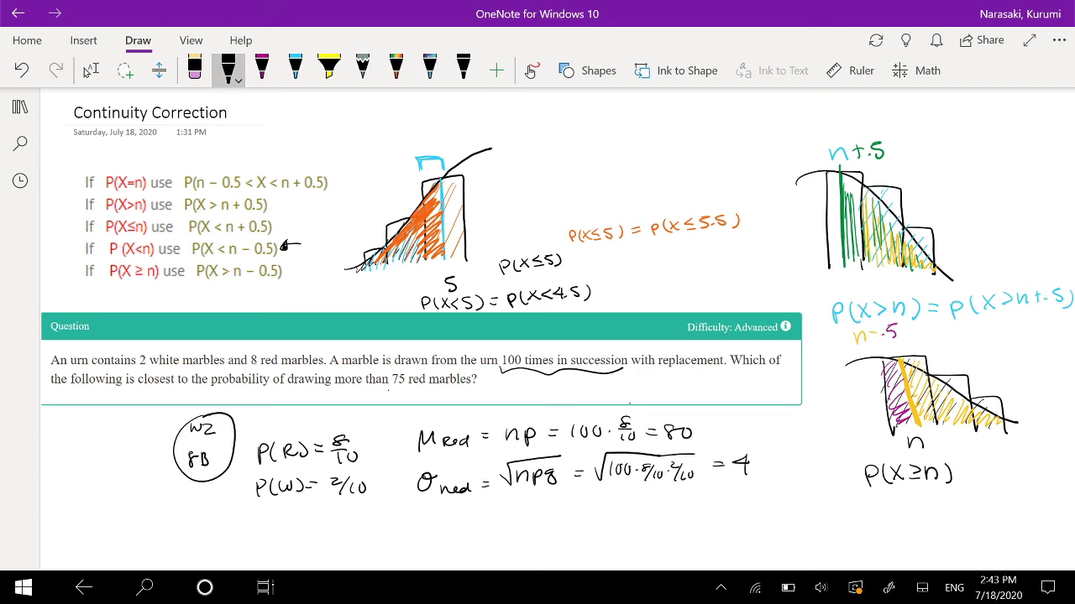
- Write P(X > 75) in black on the blank area below P(W)
scroll(557, 328, down, 1)
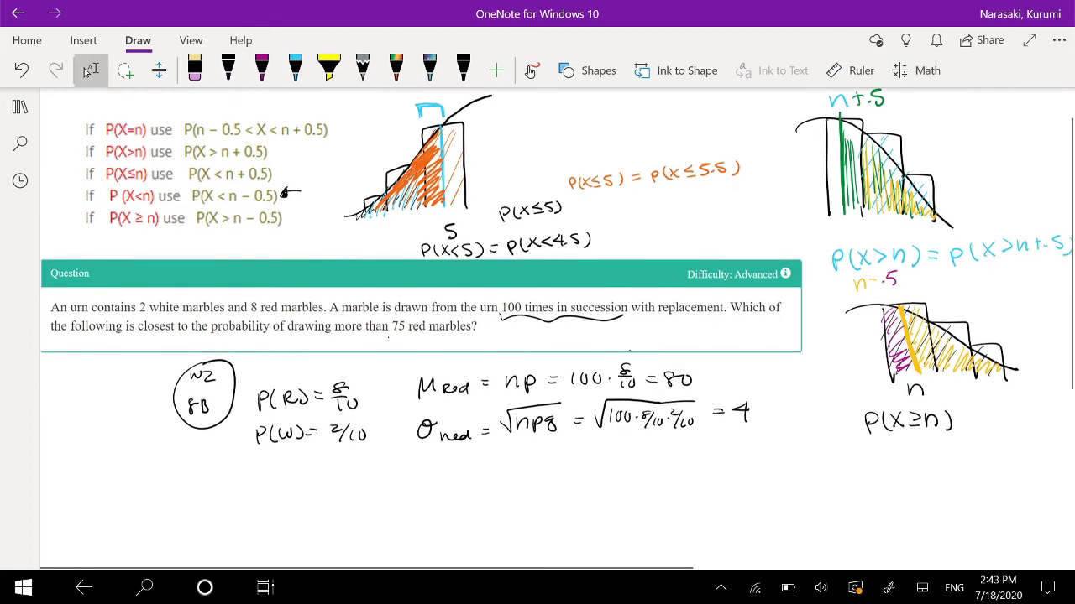
drag(264, 487, 265, 505)
mouse_move(260, 486)
mouse_down()
mouse_move(265, 497)
mouse_move(304, 496)
mouse_up()
mouse_move(304, 479)
mouse_down()
mouse_move(293, 497)
mouse_move(346, 489)
mouse_up()
mouse_move(369, 471)
mouse_down()
mouse_move(355, 472)
mouse_move(356, 487)
mouse_up()
drag(376, 470, 377, 489)
- Write the standardized form P((X−μ)/σ > (75−80)/4) below P(X > 75)
mouse_move(269, 524)
mouse_down()
mouse_move(269, 540)
mouse_move(296, 546)
mouse_up()
drag(307, 514, 308, 527)
mouse_move(318, 521)
mouse_down()
mouse_move(348, 514)
mouse_move(333, 537)
mouse_move(387, 519)
mouse_up()
click(361, 519)
mouse_move(394, 507)
mouse_down()
mouse_move(397, 517)
mouse_move(406, 506)
mouse_move(446, 511)
mouse_move(437, 521)
mouse_up()
drag(418, 527, 463, 531)
scroll(470, 546, down, 1)
click(91, 70)
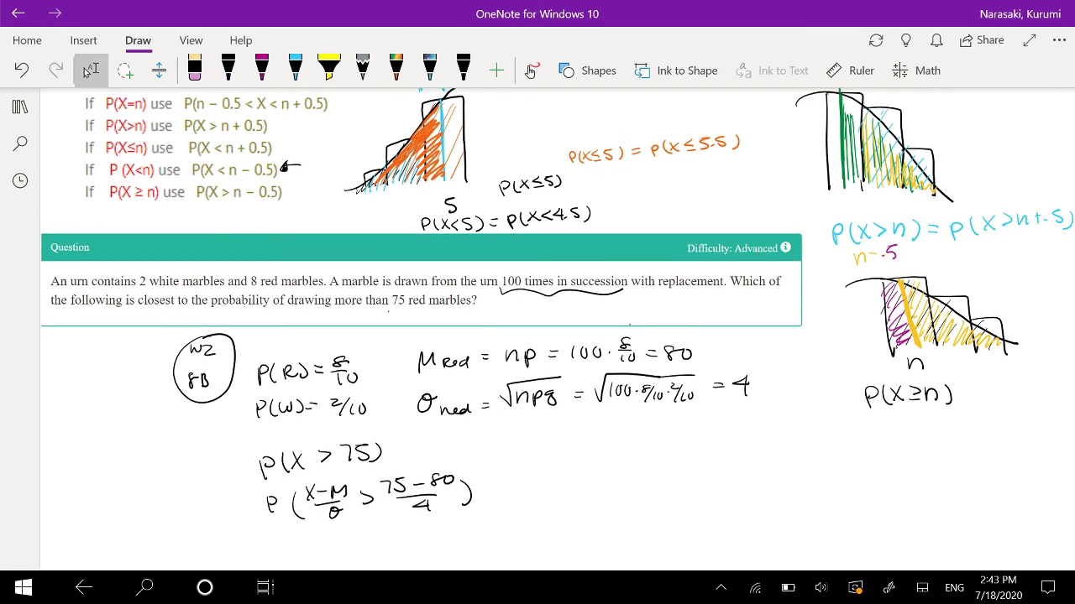
- Write an equals sign in black after P(X > 75)
scroll(411, 487, up, 1)
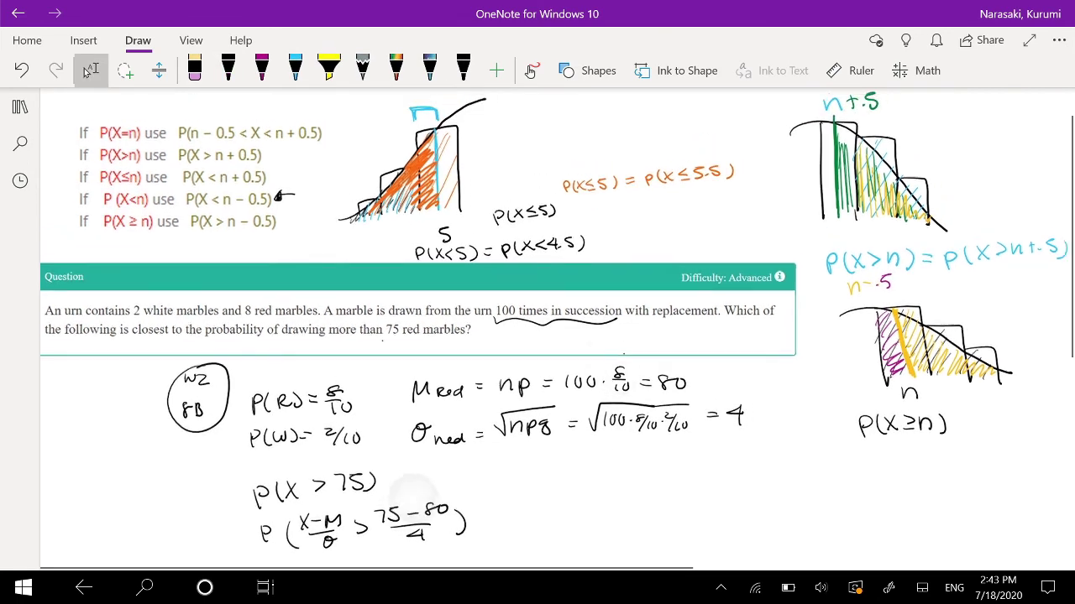
scroll(411, 486, up, 1)
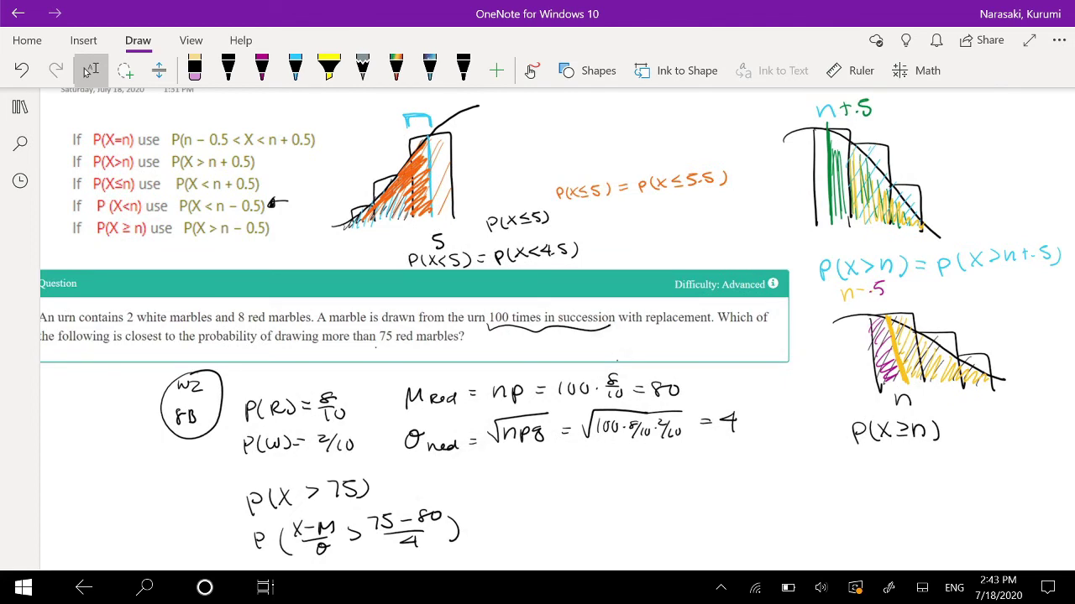
click(228, 70)
drag(380, 482, 390, 482)
drag(380, 488, 390, 488)
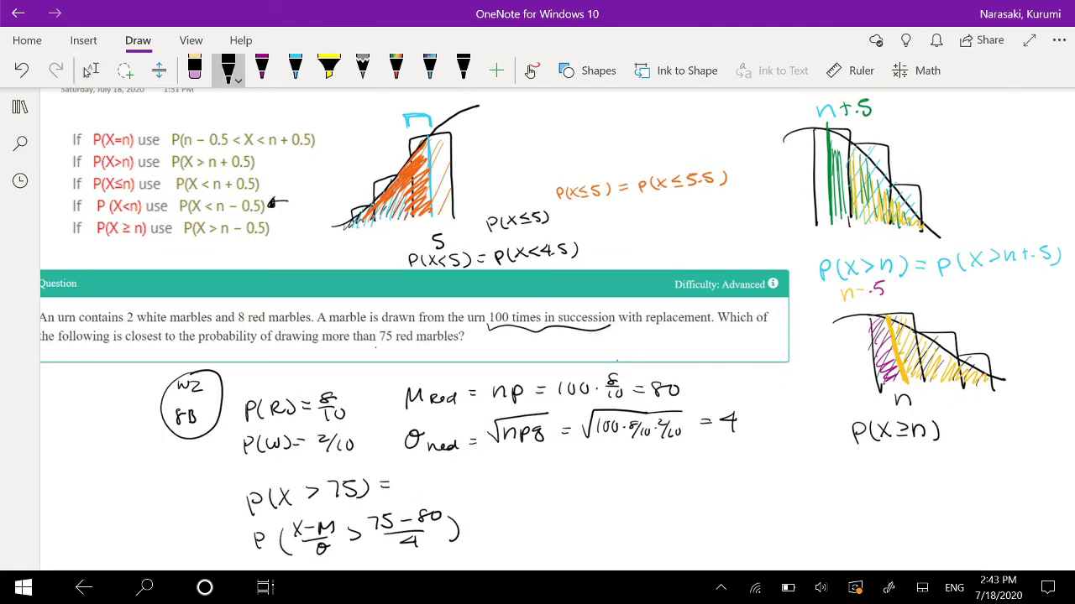
- Mark the P(X > n + 0.5) rule with a black arrow and complete the equation with P(X > 75.5)
scroll(383, 356, down, 1)
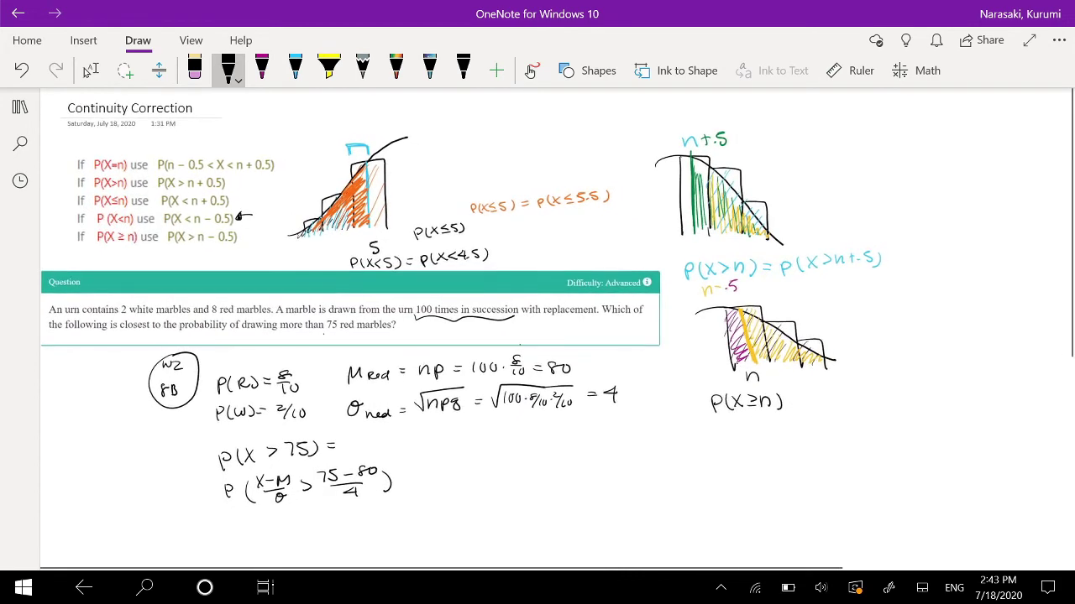
click(90, 70)
scroll(537, 327, down, 1)
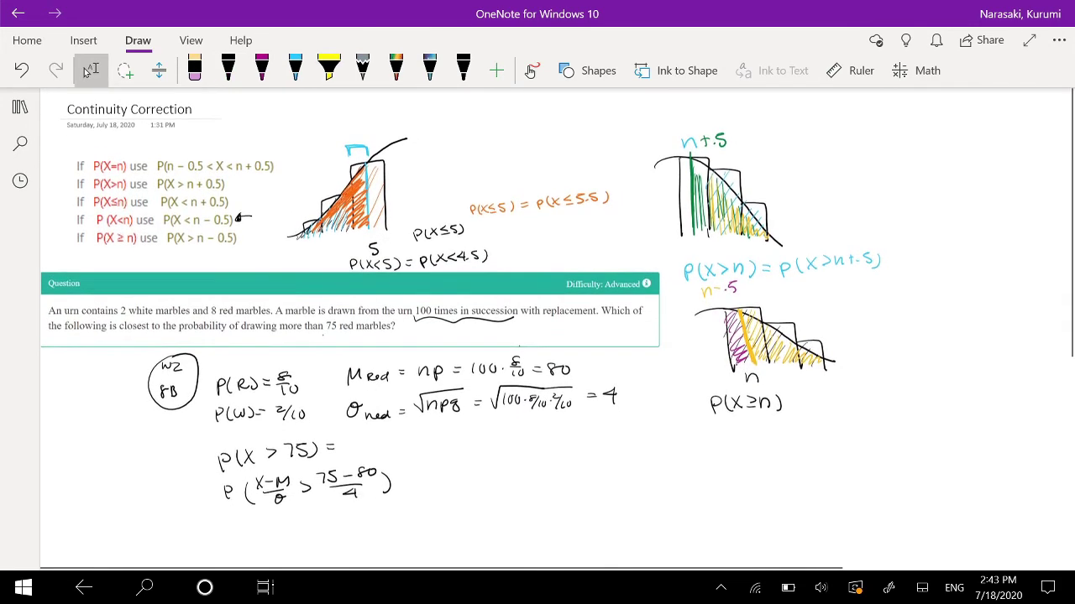
scroll(537, 328, up, 3)
scroll(538, 328, down, 2)
scroll(538, 328, right, 2)
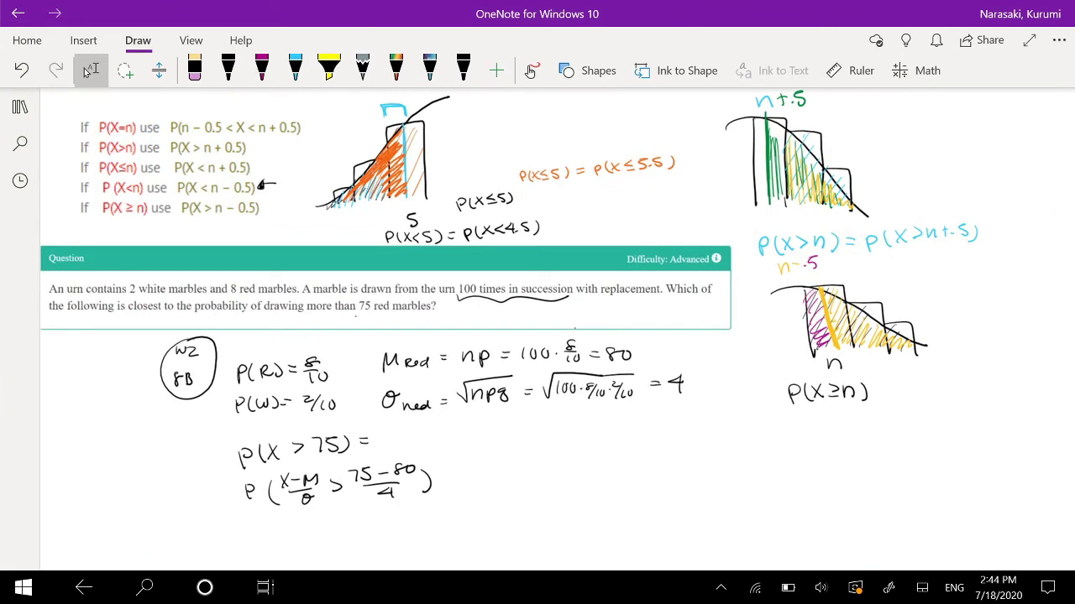
click(228, 70)
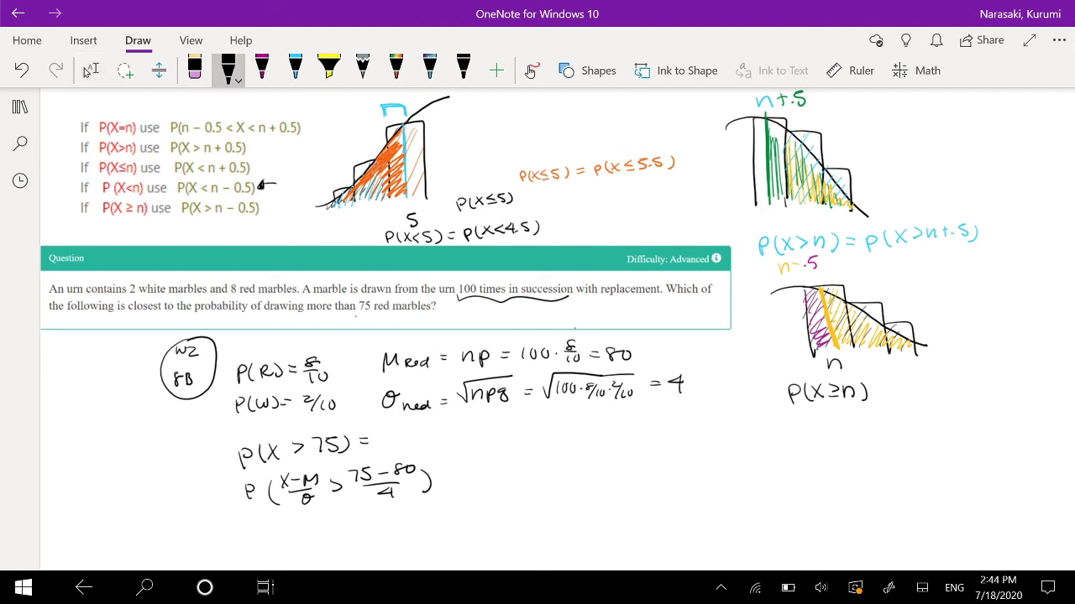
drag(276, 143, 258, 150)
mouse_move(384, 435)
mouse_down()
mouse_move(385, 451)
mouse_move(391, 440)
mouse_up()
mouse_move(410, 428)
mouse_down()
mouse_move(406, 446)
mouse_move(424, 443)
mouse_up()
mouse_move(424, 429)
mouse_down()
mouse_move(415, 443)
mouse_move(474, 437)
mouse_up()
drag(476, 424, 513, 439)
click(492, 436)
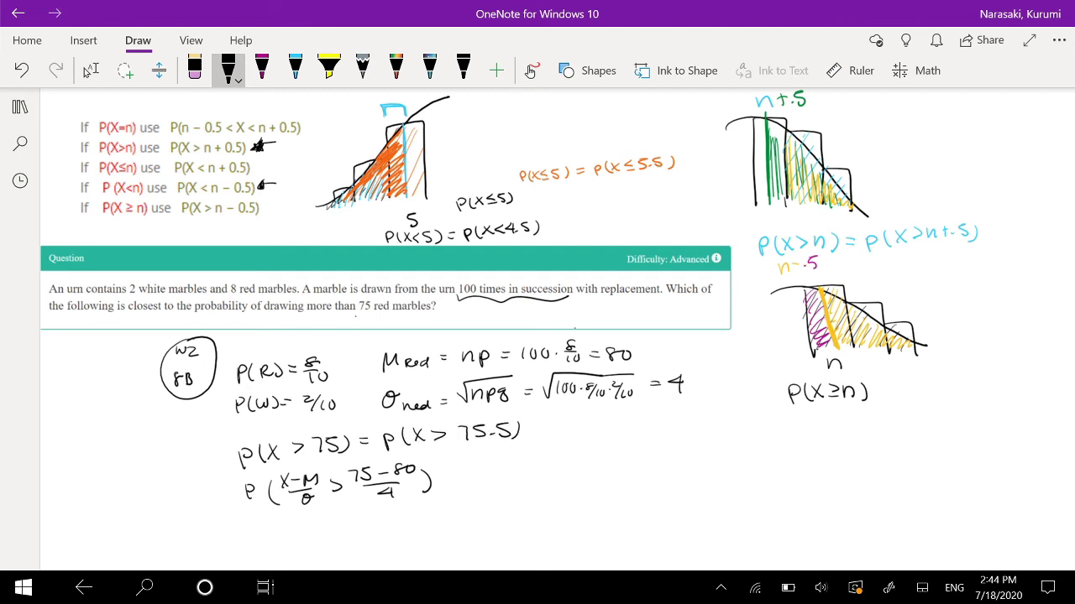
- Erase 75−80 from the standardized form and rewrite the fraction as (75.5−80)/4 with a closing parenthesis
drag(355, 474, 426, 481)
click(227, 71)
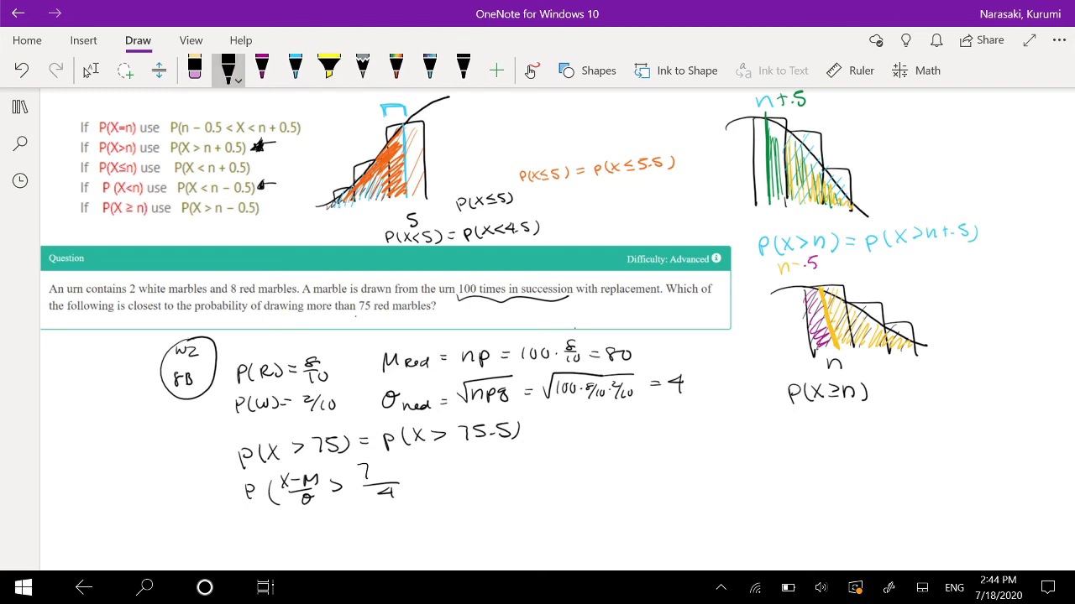
drag(359, 464, 363, 477)
mouse_move(378, 464)
mouse_down()
mouse_move(372, 477)
mouse_move(390, 465)
mouse_move(391, 478)
mouse_move(426, 481)
mouse_move(429, 465)
mouse_up()
click(382, 476)
drag(442, 464, 443, 464)
drag(420, 481, 457, 489)
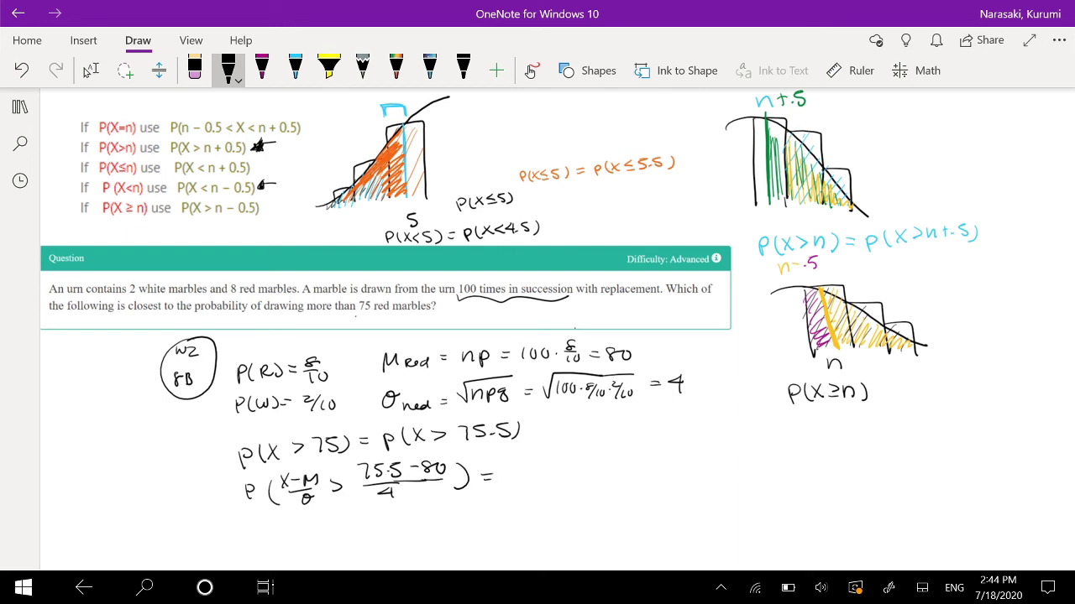
key(ctrl+z)
key(ctrl+z)
- Circle (X−μ)/σ in the standardized form and write P(z > −1.125) on the line below
drag(249, 523, 246, 541)
drag(249, 522, 277, 543)
drag(316, 468, 309, 467)
mouse_move(306, 522)
mouse_down()
mouse_move(317, 533)
mouse_move(409, 534)
mouse_up()
click(399, 530)
mouse_move(418, 521)
mouse_down()
mouse_move(424, 533)
mouse_move(442, 517)
mouse_up()
drag(450, 513, 451, 534)
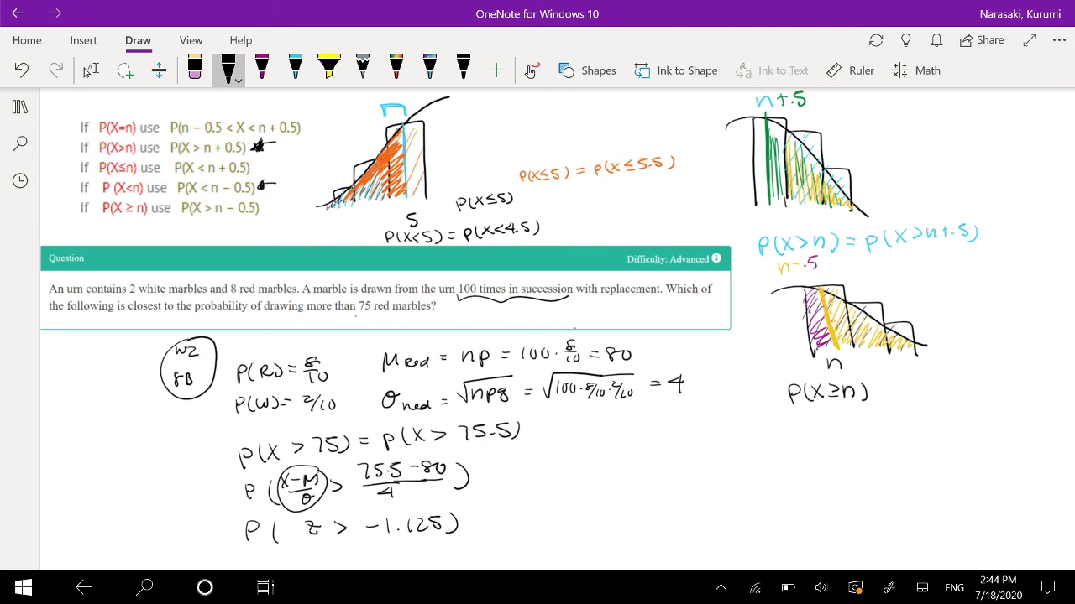
- Sketch a normal curve beside the standardized form with a labelled cutoff left of the peak and the area right of it shaded
mouse_move(527, 508)
mouse_down()
mouse_move(638, 502)
mouse_move(593, 454)
mouse_move(647, 493)
mouse_up()
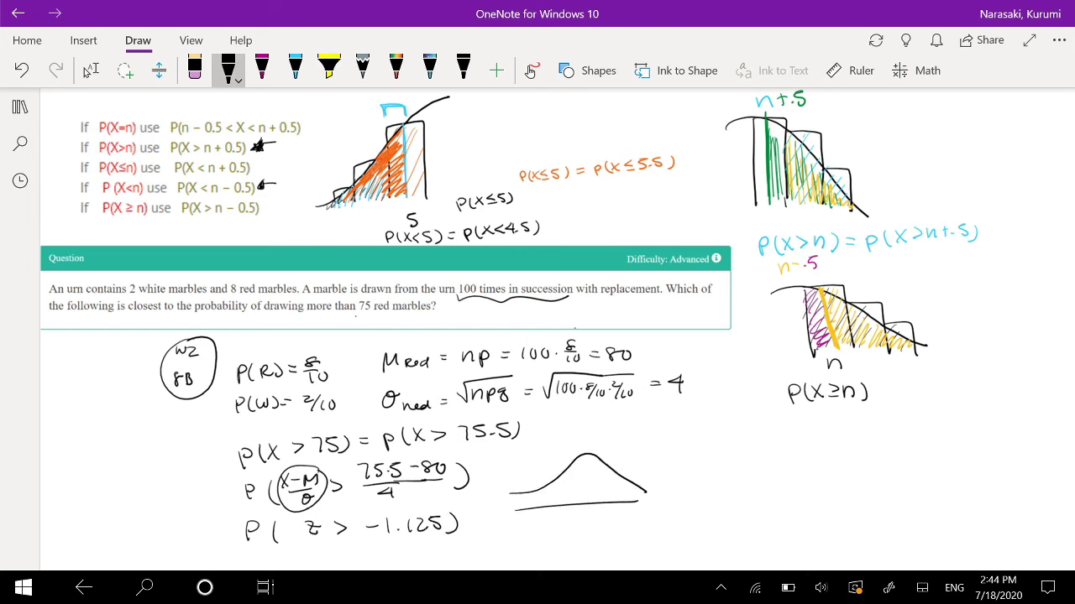
drag(562, 472, 551, 524)
mouse_move(555, 518)
mouse_down()
mouse_move(555, 530)
mouse_move(583, 527)
mouse_up()
mouse_move(567, 471)
mouse_down()
mouse_move(588, 503)
mouse_move(644, 499)
mouse_up()
- Switch to the window with the standard normal table
click(265, 587)
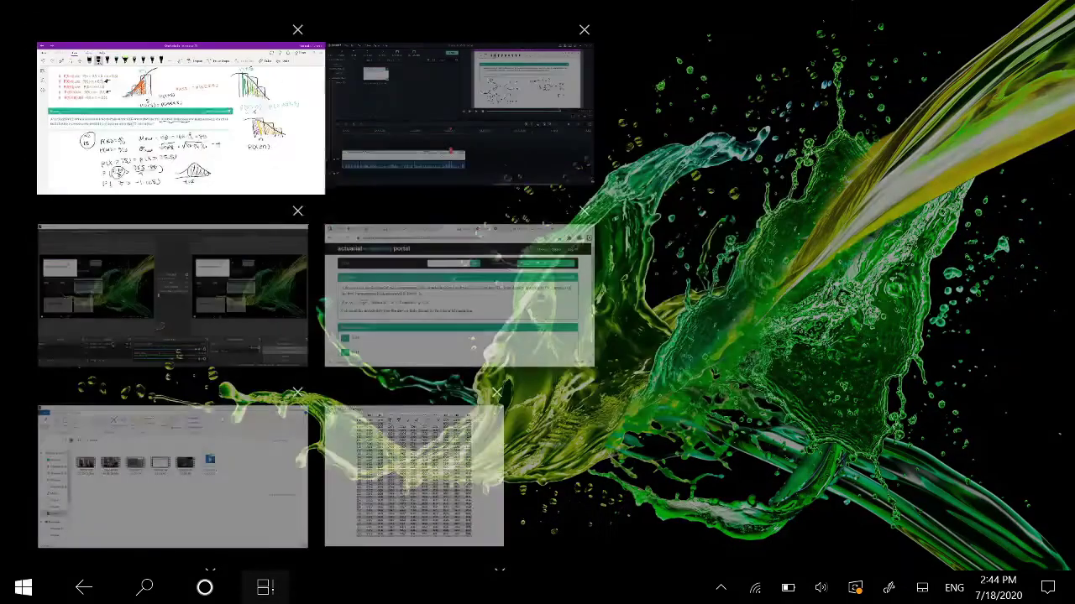
click(413, 476)
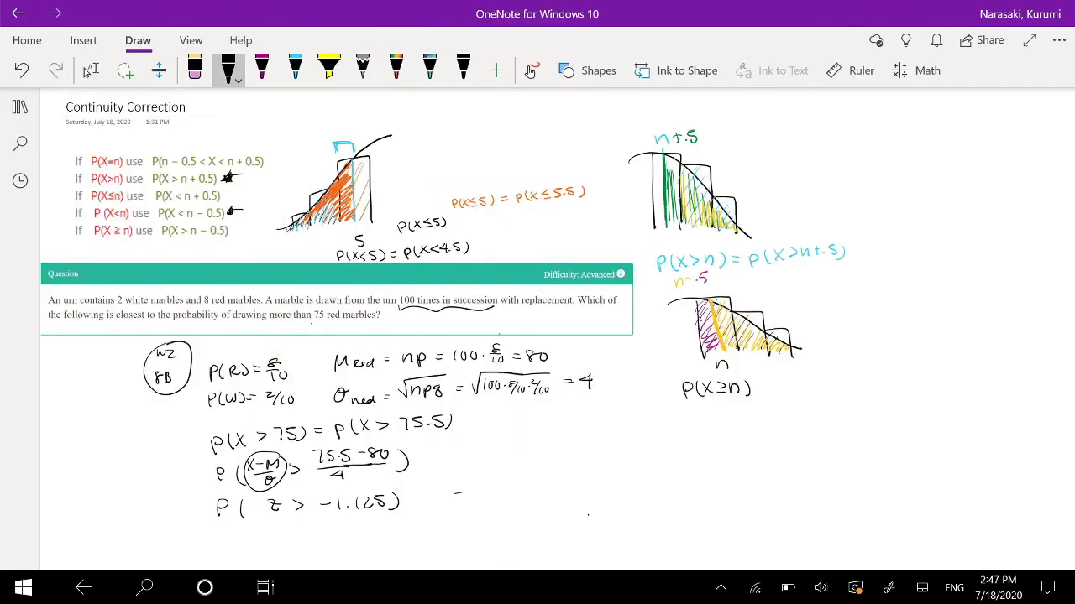
- Sketch a normal curve beside P(z > −1.125), shade the area left of a cutoff labelled 1.125, and label the area .8708
mouse_move(454, 493)
mouse_down()
mouse_move(559, 469)
mouse_move(534, 477)
mouse_up()
mouse_move(539, 491)
mouse_down()
mouse_move(540, 504)
mouse_move(566, 500)
mouse_up()
drag(570, 486, 564, 497)
mouse_move(453, 494)
mouse_down()
mouse_move(556, 427)
mouse_move(565, 439)
mouse_up()
drag(574, 429, 582, 440)
- Sketch a second normal curve beside the first, with a cutoff left of the peak labelled 1.122 and the area right of it shaded
drag(617, 481, 728, 467)
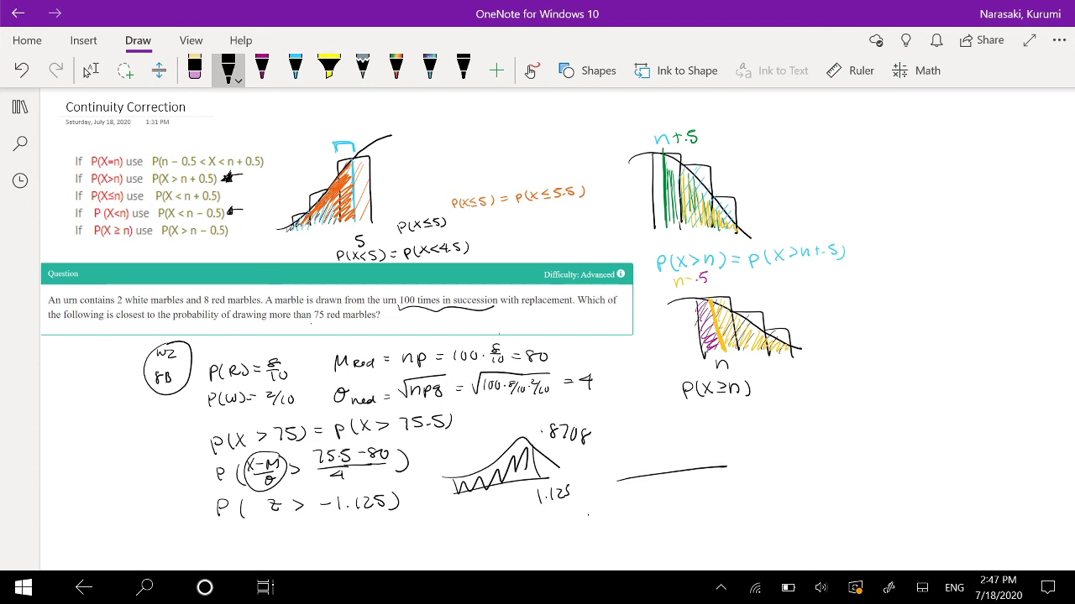
drag(603, 466, 729, 462)
drag(648, 429, 643, 497)
drag(649, 495, 650, 496)
drag(656, 486, 657, 496)
drag(662, 487, 672, 492)
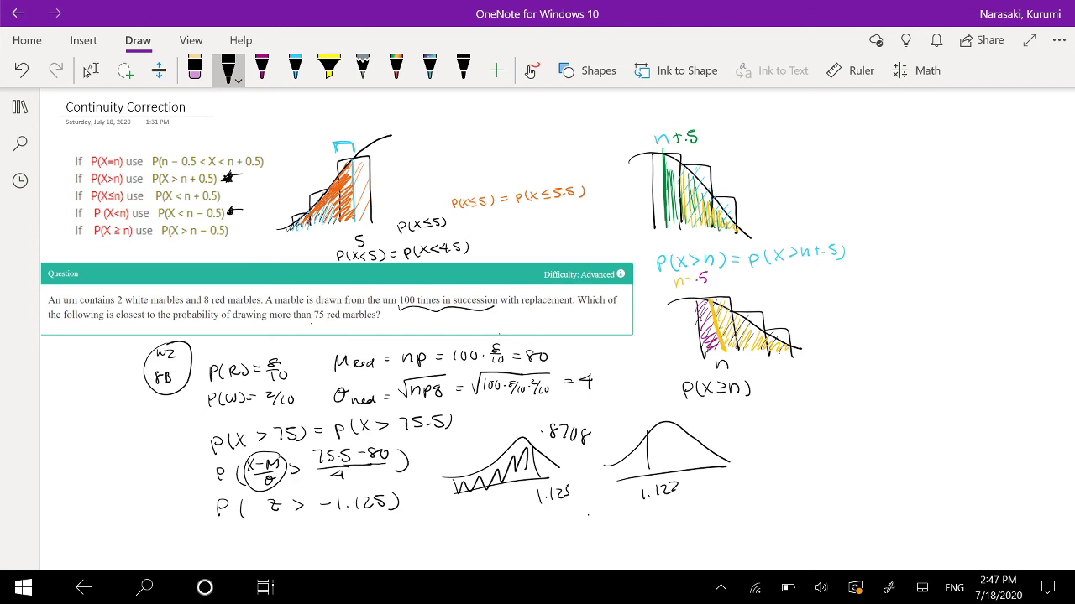
drag(651, 430, 729, 461)
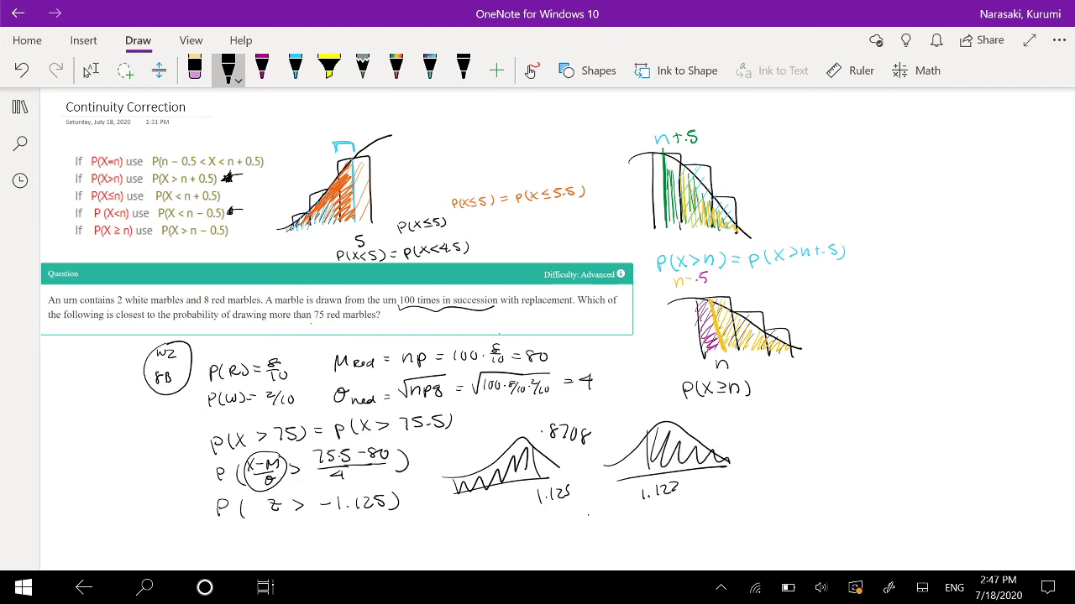
- Write the answer ≈ .8708 below the two curves and draw a box around it
drag(604, 541, 605, 542)
mouse_move(618, 532)
mouse_down()
mouse_move(611, 543)
mouse_move(638, 547)
mouse_move(668, 528)
mouse_up()
mouse_move(569, 534)
mouse_down()
mouse_move(583, 537)
mouse_move(555, 559)
mouse_move(697, 514)
mouse_move(697, 550)
mouse_up()
drag(561, 561, 695, 549)
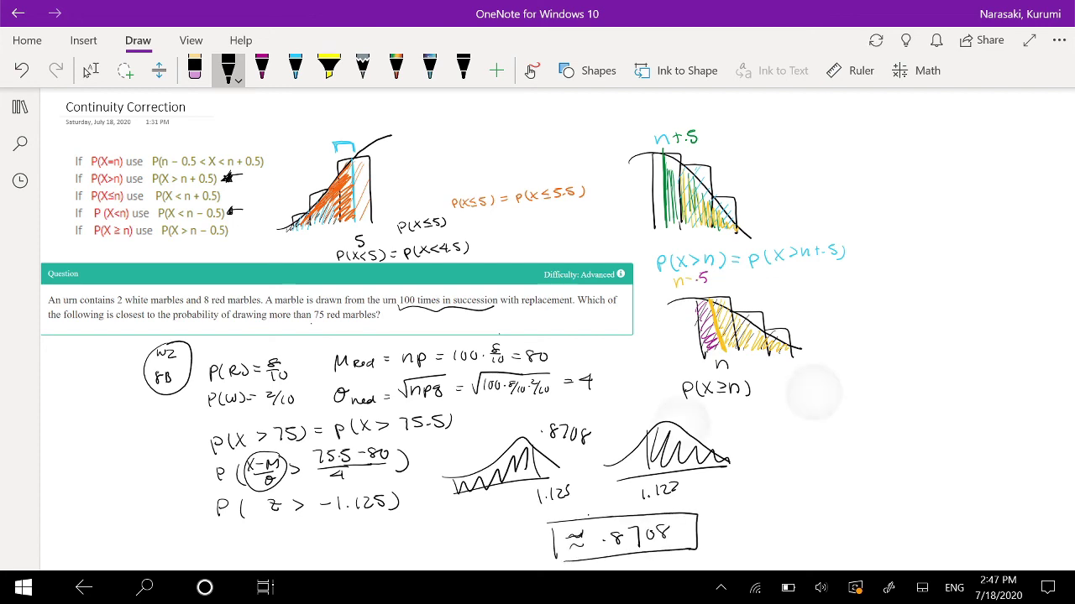